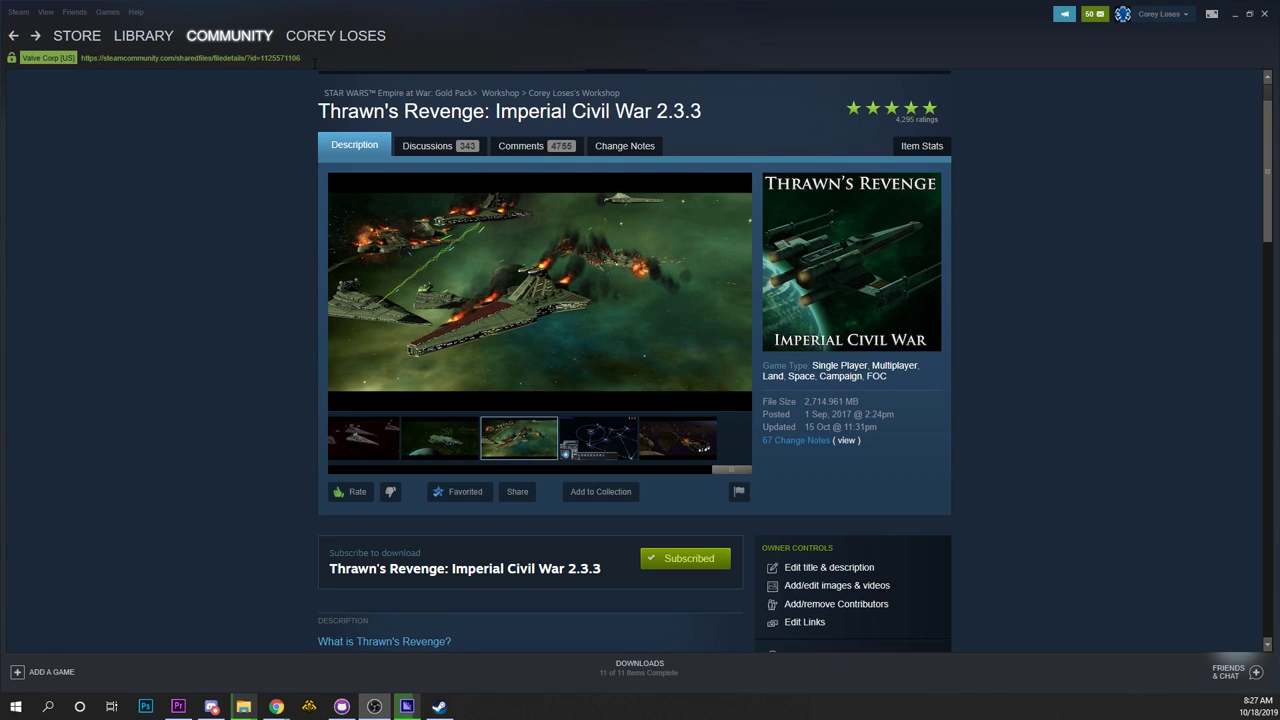
{"action": "left_click", "coordinate": [47, 668]}
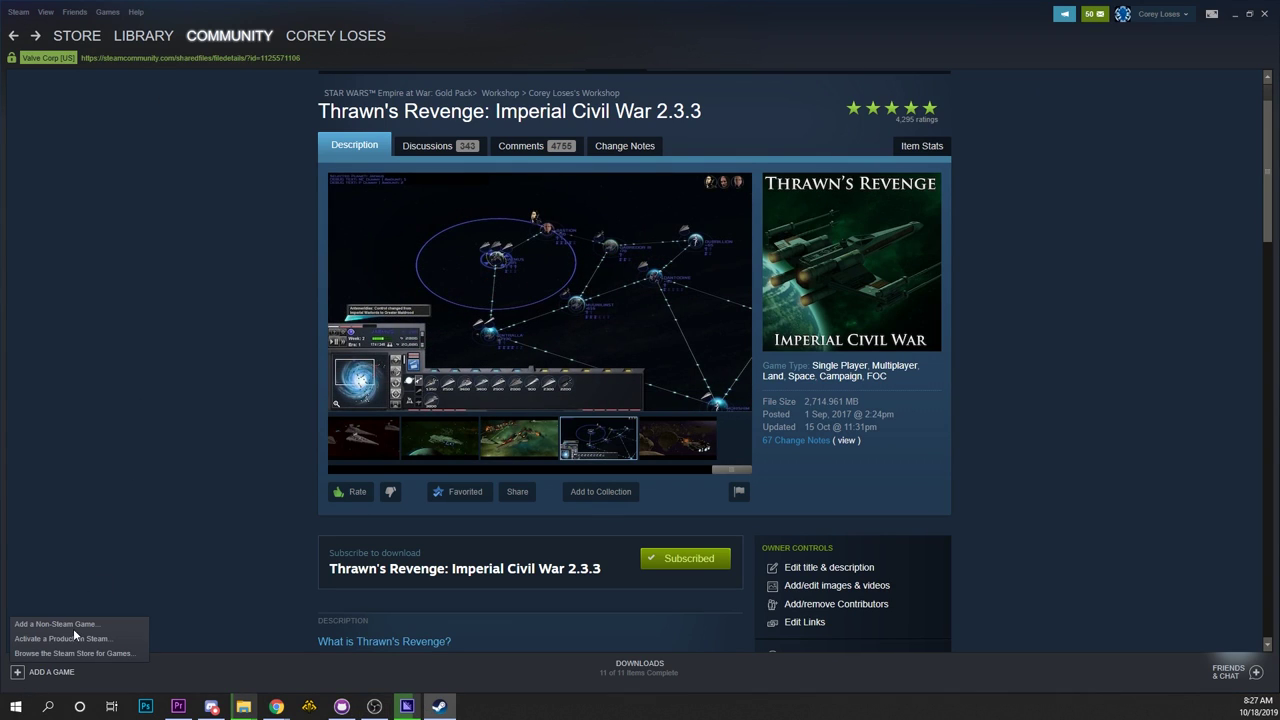
{"action": "key", "text": "Escape"}
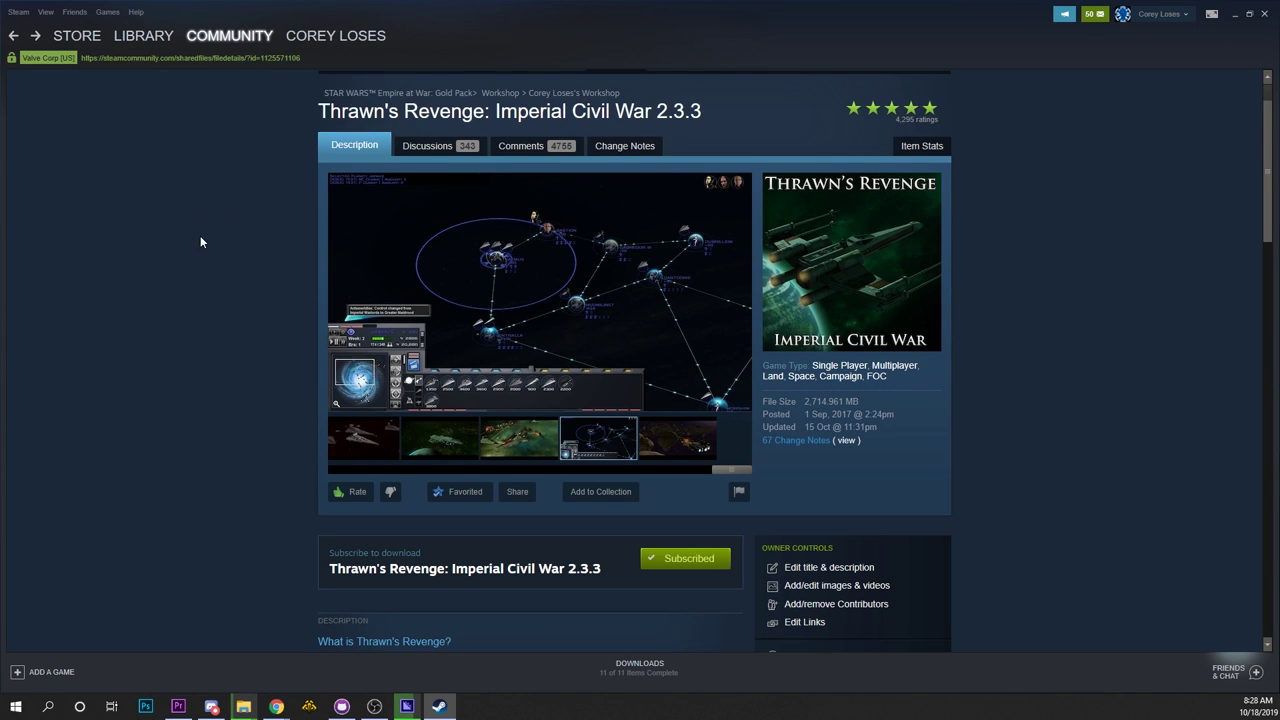
{"action": "scroll", "coordinate": [200, 242], "scroll_direction": "up", "scroll_amount": 2}
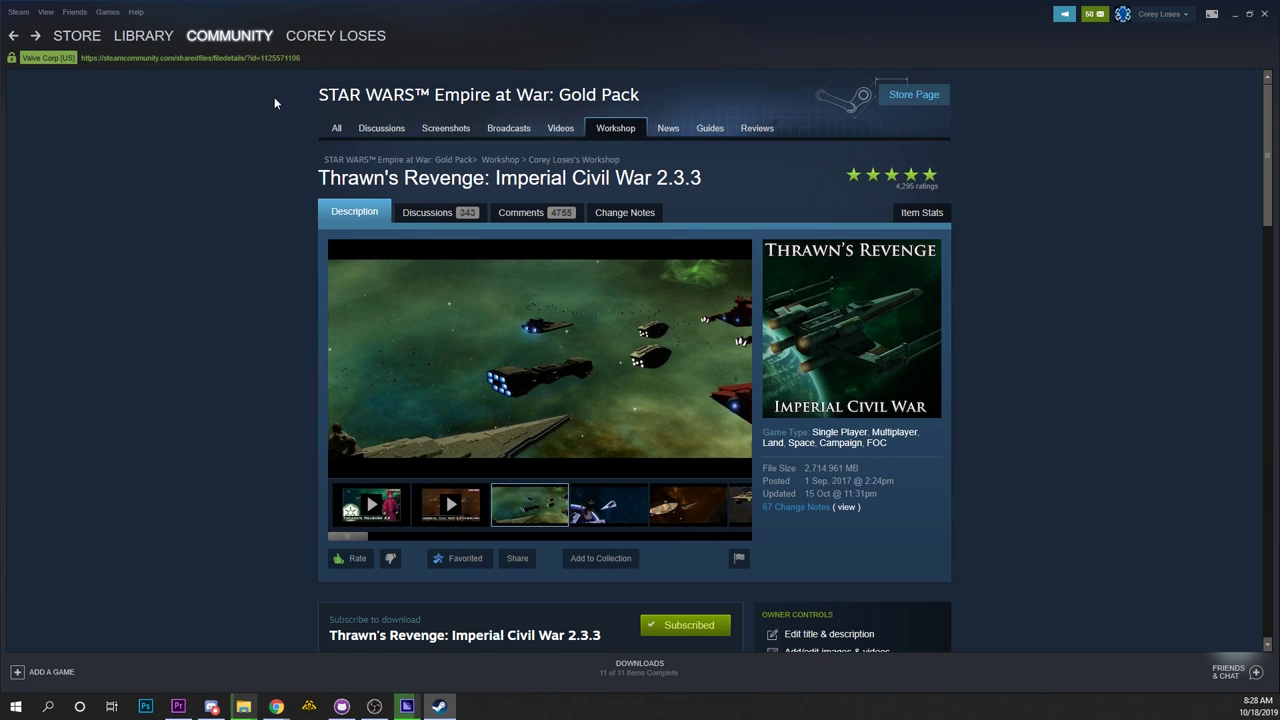
{"action": "left_click_drag", "start_coordinate": [301, 58], "coordinate": [261, 58]}
{"action": "key", "text": "ctrl+c"}
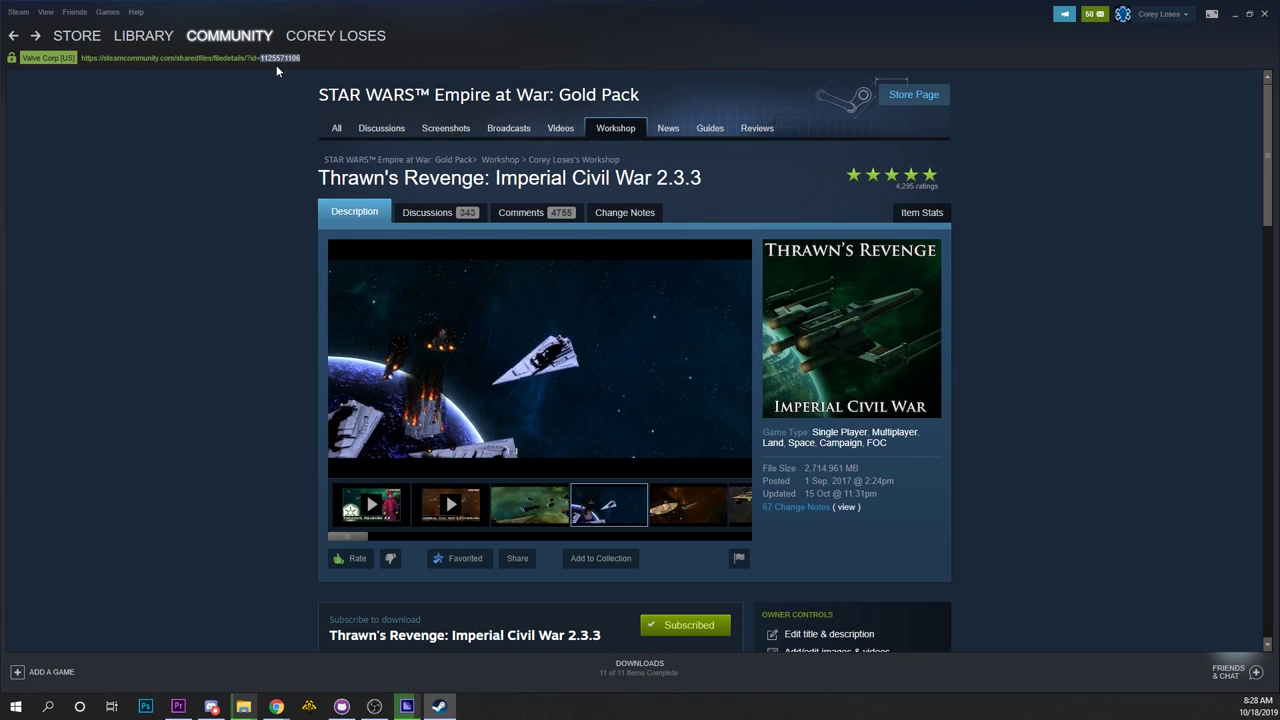
Add StarWarsG.exe from the Star Wars Empire at War corruption folder to the library as a non-Steam game
{"action": "left_click", "coordinate": [143, 36]}
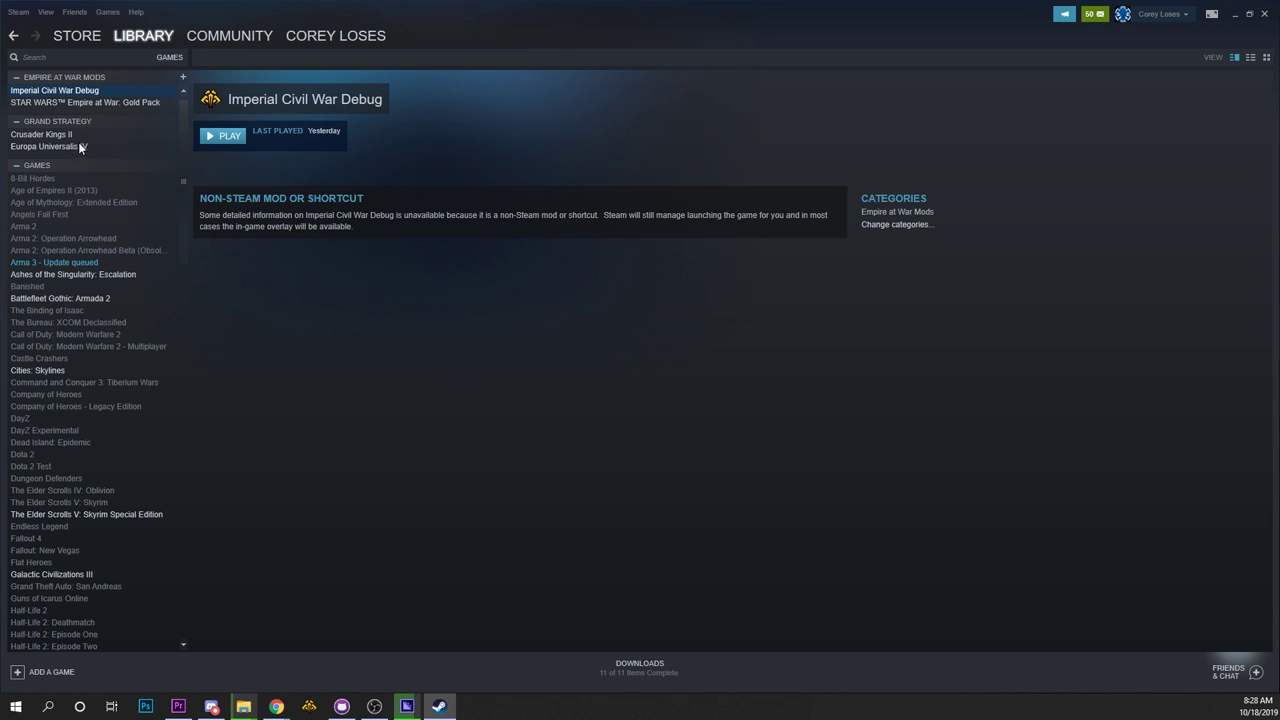
{"action": "scroll", "coordinate": [124, 383], "scroll_direction": "down", "scroll_amount": 2}
{"action": "scroll", "coordinate": [124, 383], "scroll_direction": "up", "scroll_amount": 3}
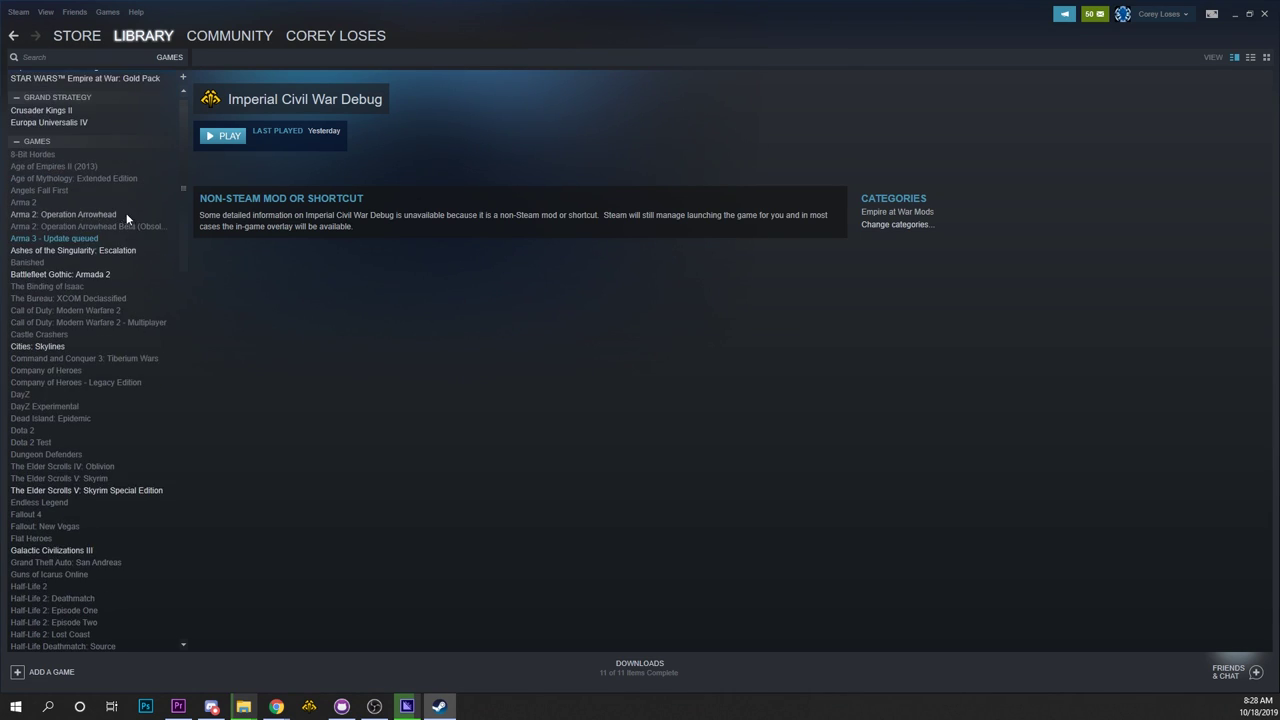
{"action": "left_click", "coordinate": [33, 677]}
{"action": "left_click", "coordinate": [46, 624]}
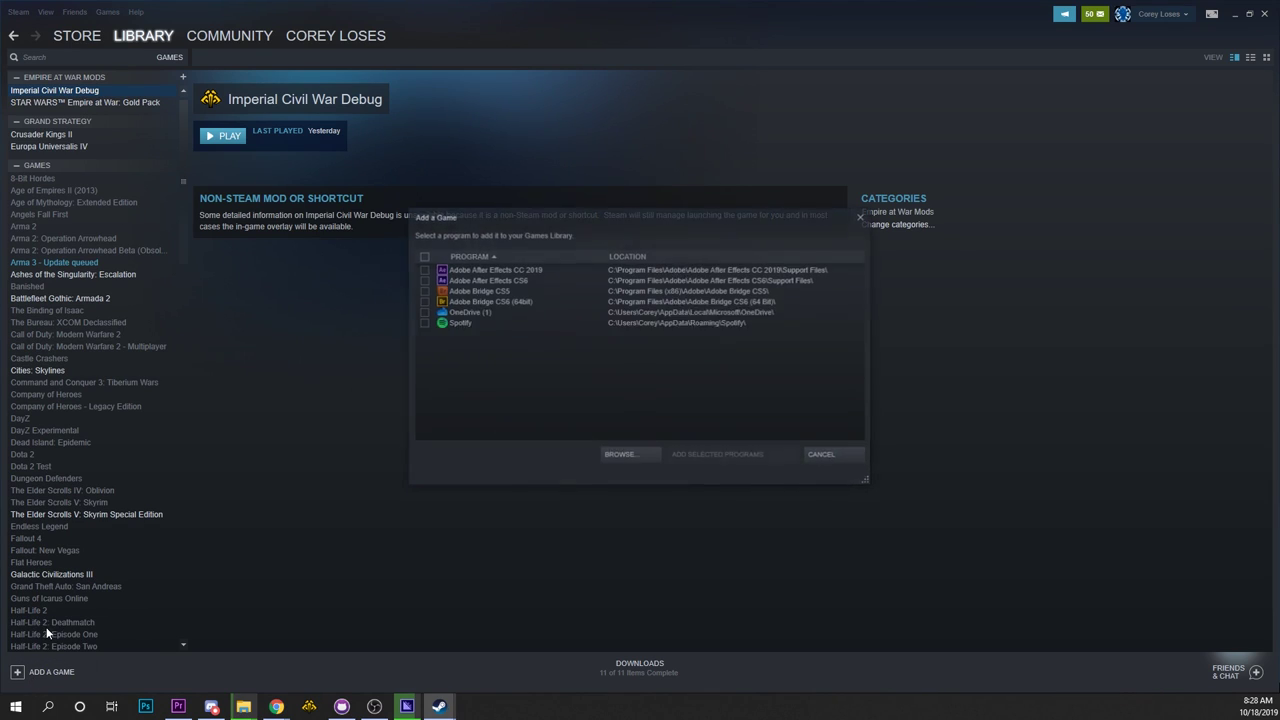
{"action": "left_click", "coordinate": [621, 456]}
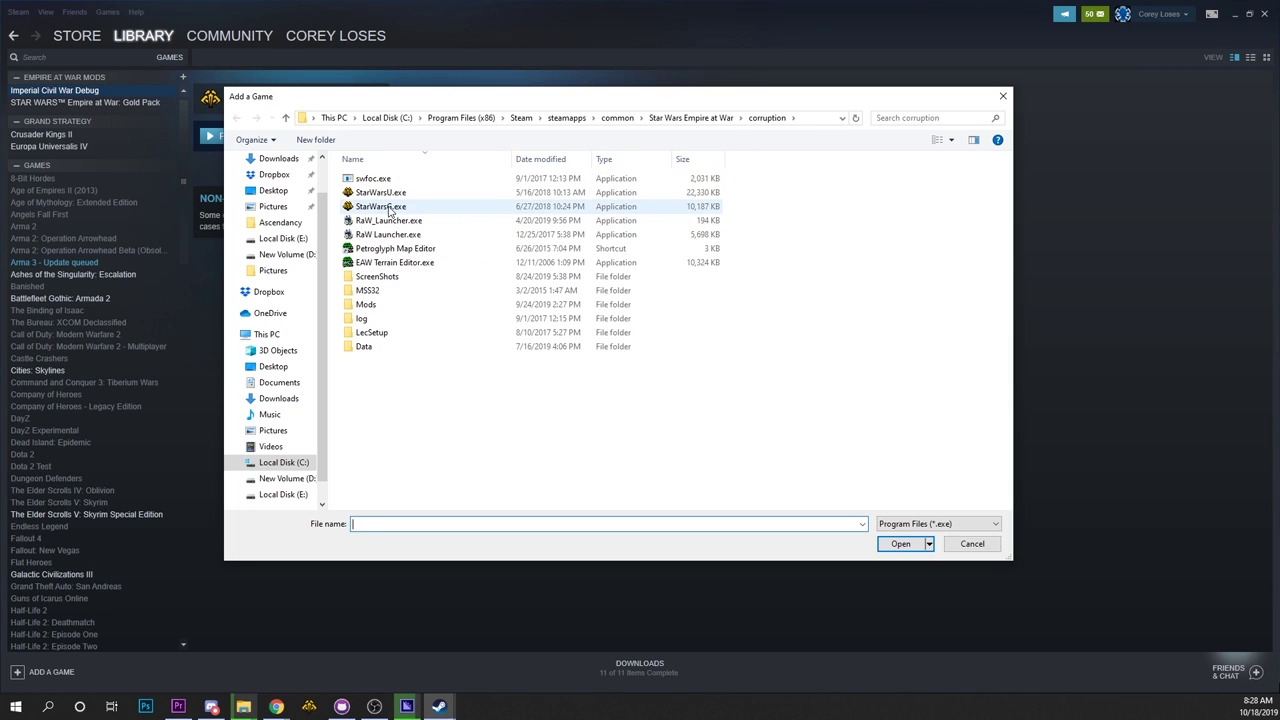
{"action": "double_click", "coordinate": [389, 207]}
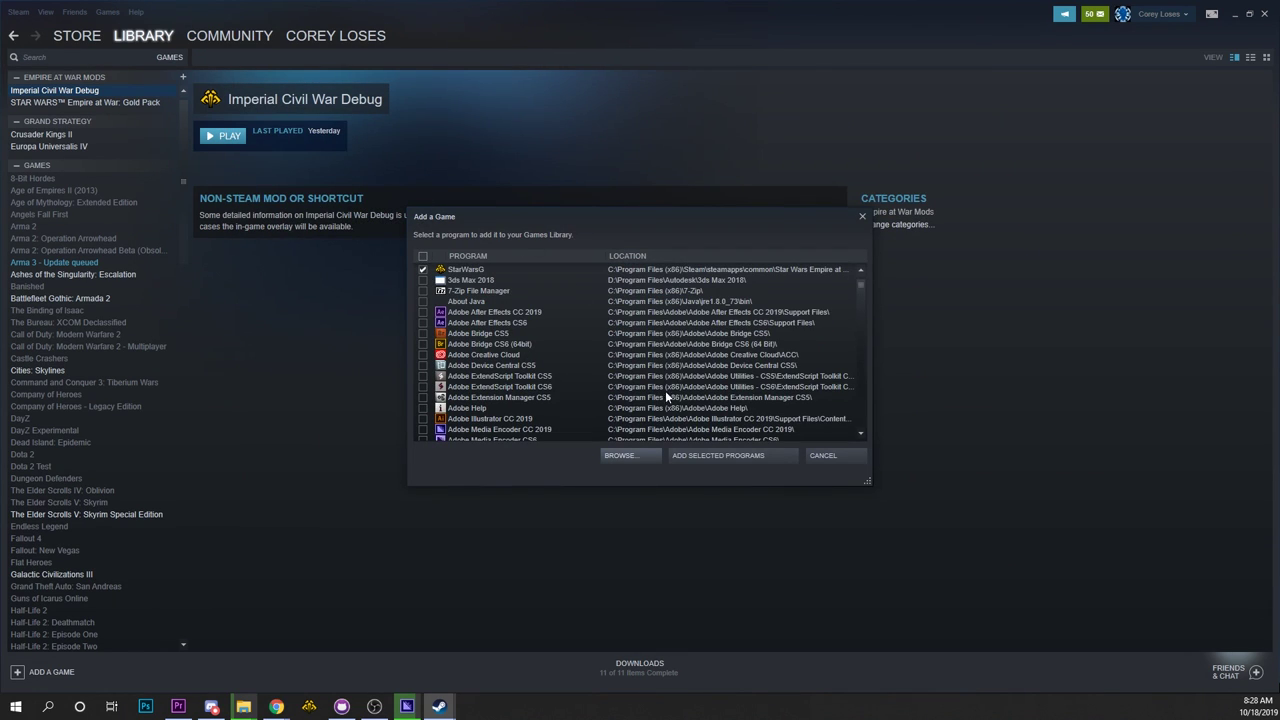
{"action": "left_click", "coordinate": [709, 456]}
{"action": "scroll", "coordinate": [148, 270], "scroll_direction": "down", "scroll_amount": 5}
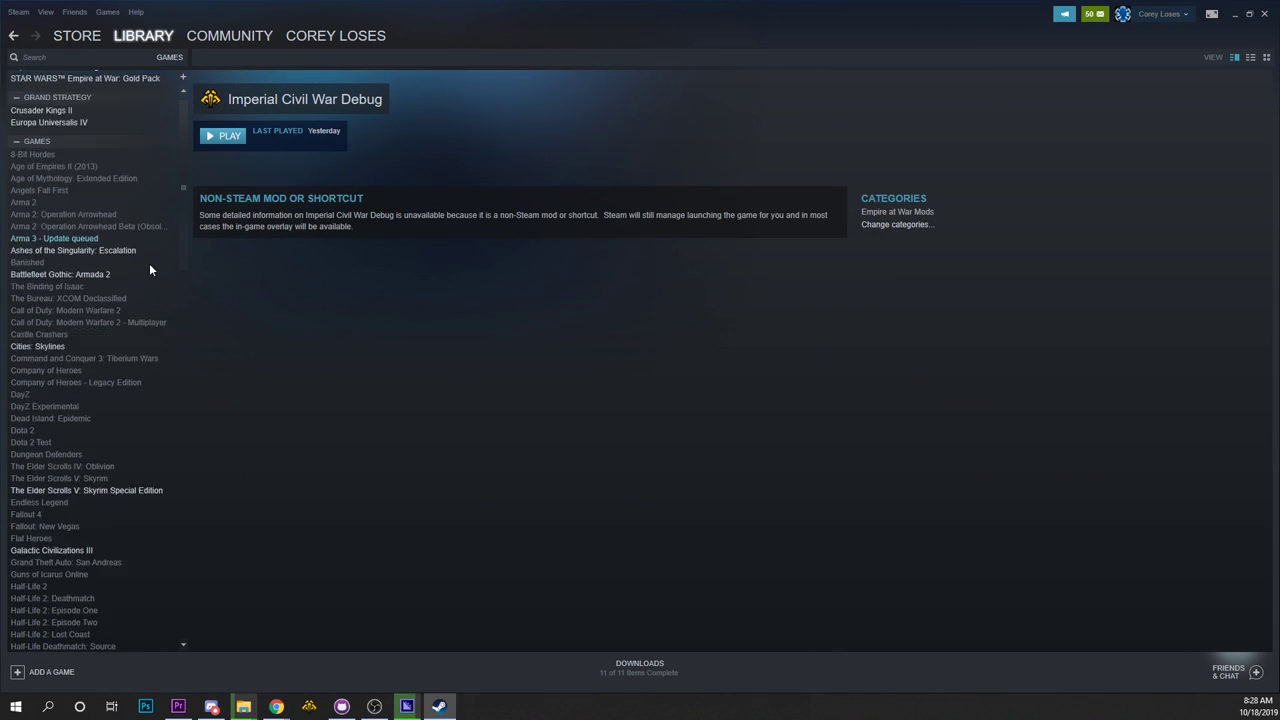
{"action": "scroll", "coordinate": [147, 283], "scroll_direction": "down", "scroll_amount": 15}
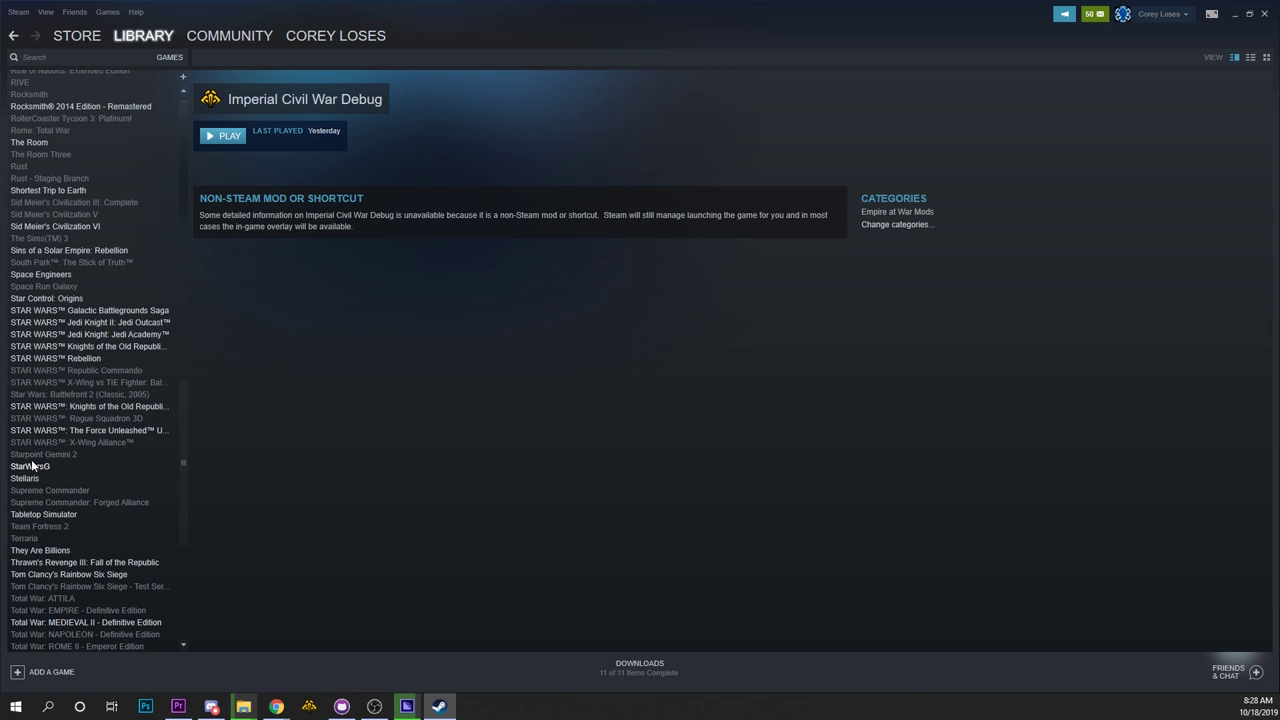
{"action": "right_click", "coordinate": [33, 466]}
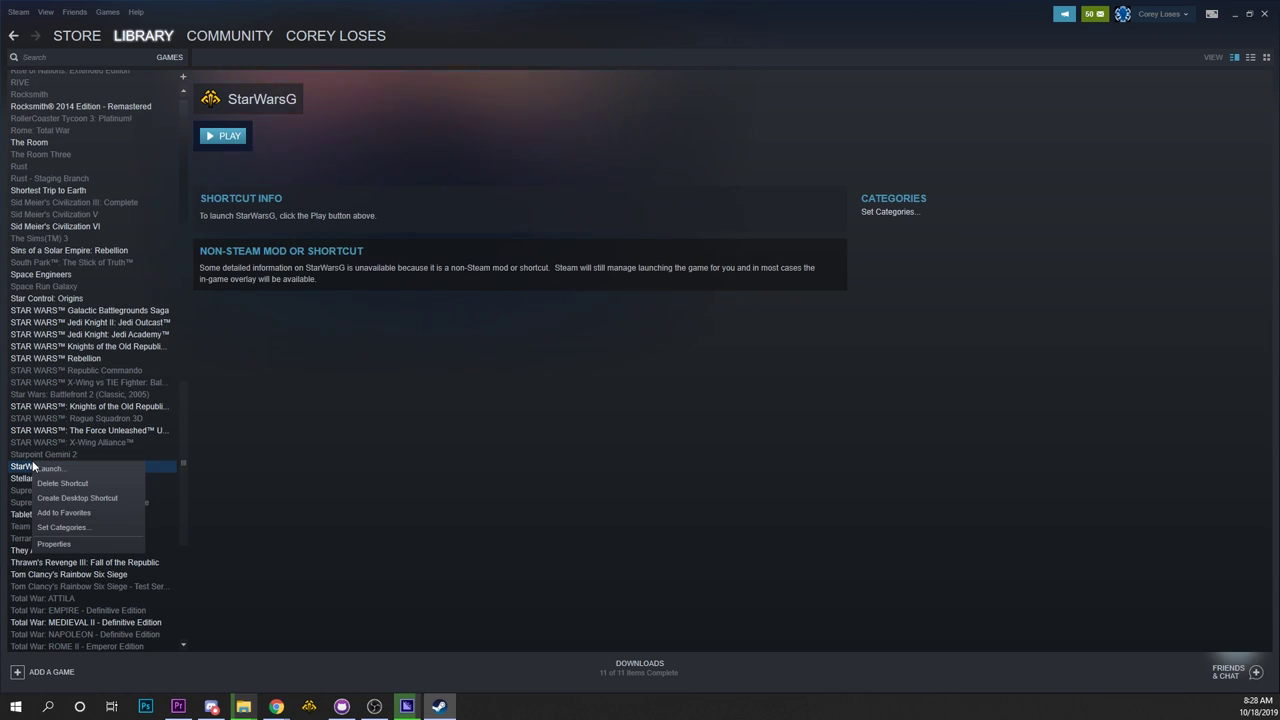
{"action": "left_click", "coordinate": [68, 546]}
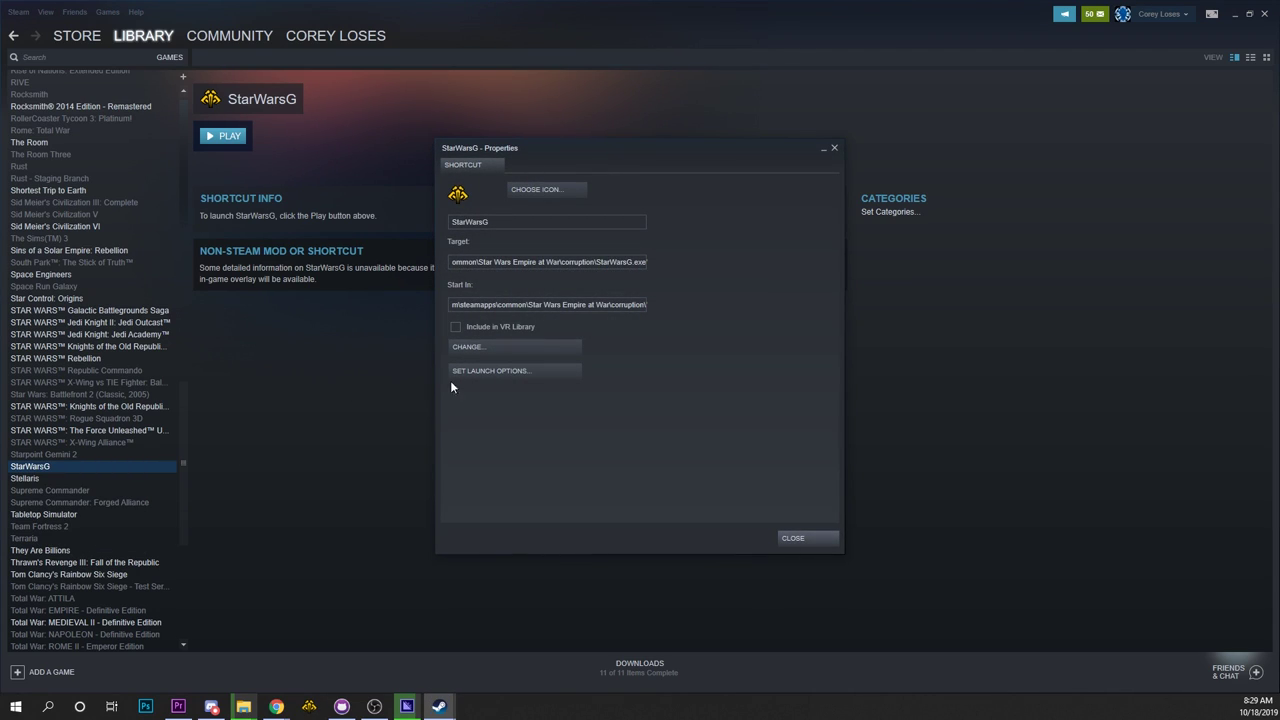
{"action": "left_click", "coordinate": [488, 374]}
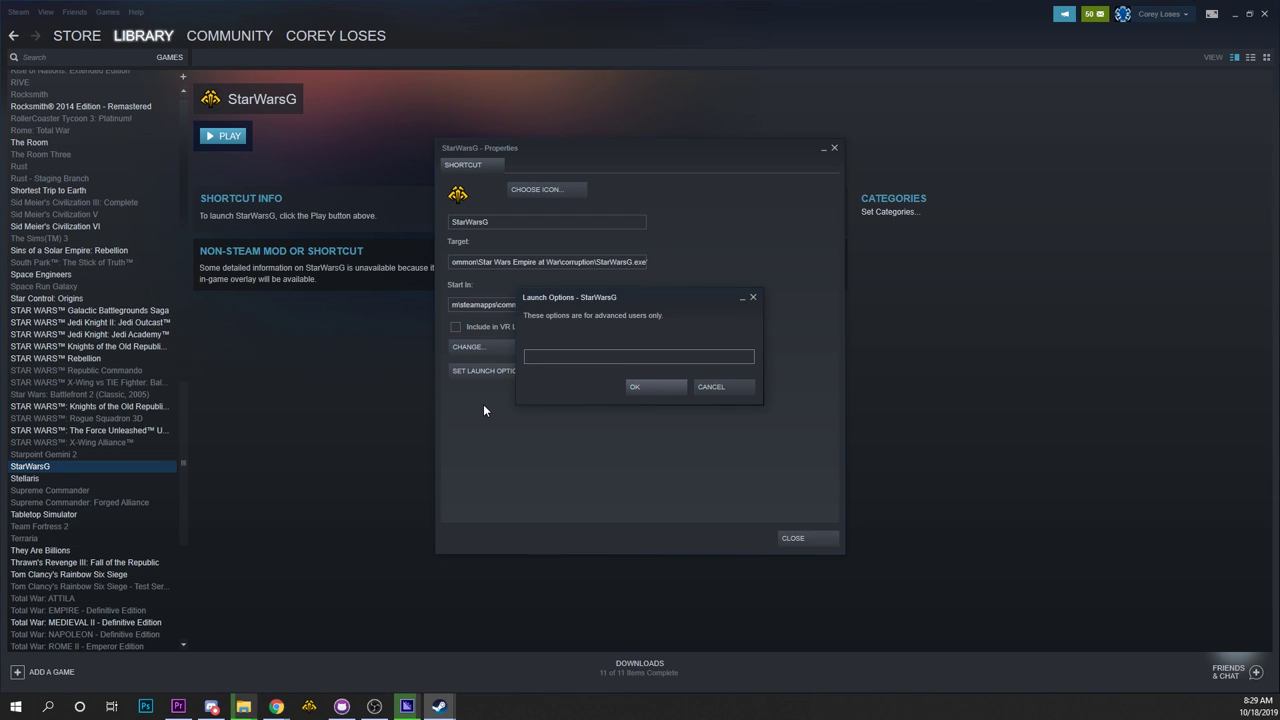
{"action": "type", "text": "STEAMMOD="}
{"action": "key", "text": "ctrl+v"}
{"action": "left_click", "coordinate": [643, 389]}
Rename the StarWarsG shortcut to Imperial Civil War Workshop and close its properties
{"action": "double_click", "coordinate": [512, 224]}
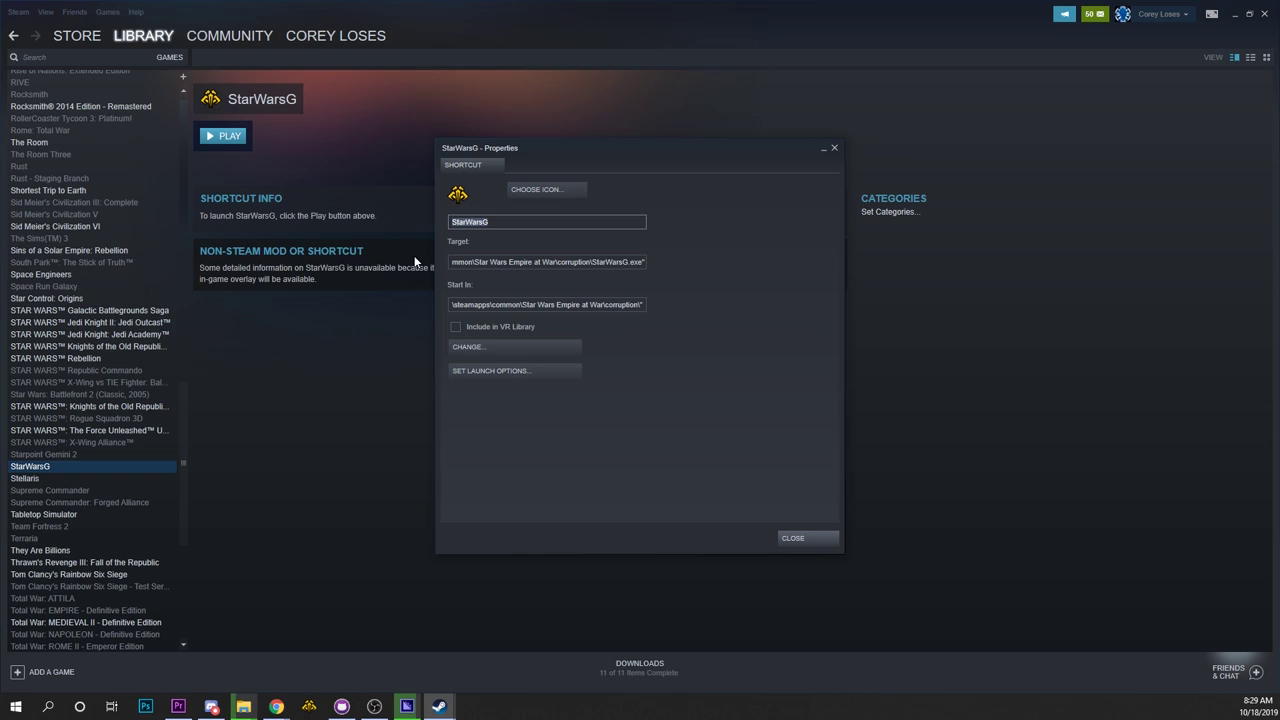
{"action": "type", "text": "Imperial Civil War W"}
{"action": "key", "text": "BackSpace"}
{"action": "key", "text": "BackSpace"}
{"action": "type", "text": "Workshop"}
{"action": "left_click", "coordinate": [818, 539]}
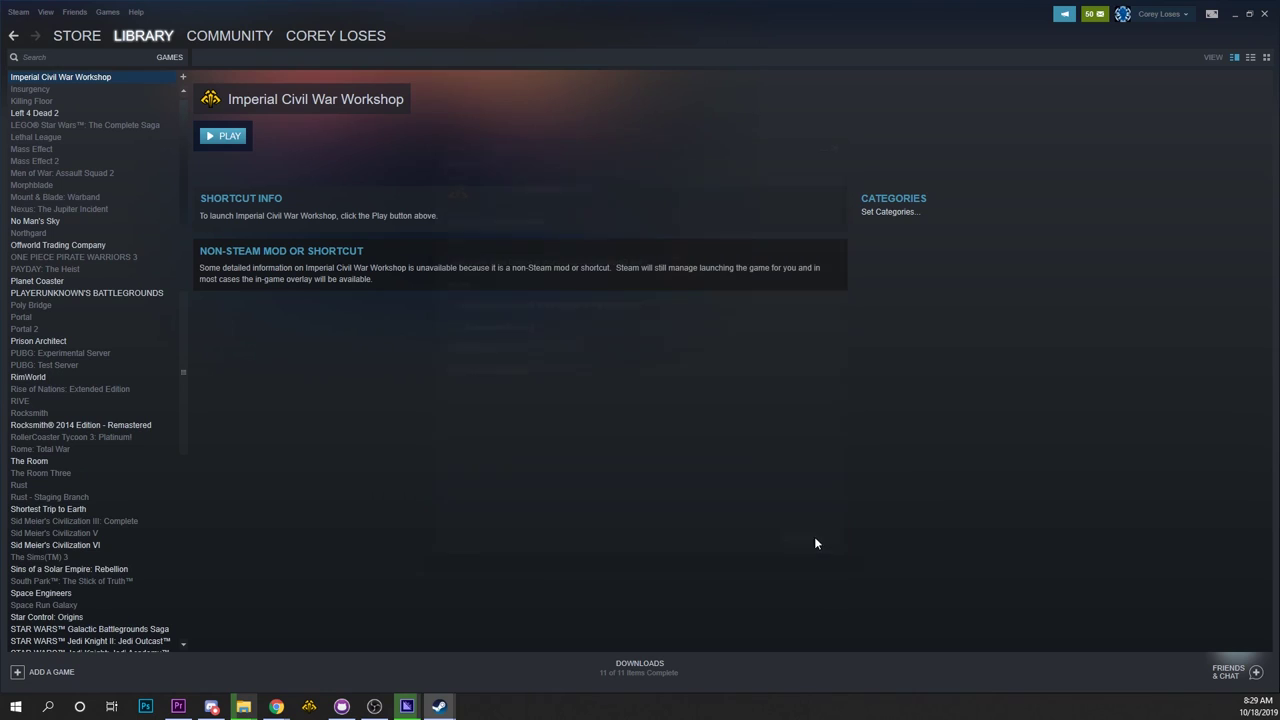
Assign the Imperial Civil War Workshop shortcut to the Empire at War Mods category
{"action": "scroll", "coordinate": [142, 181], "scroll_direction": "up", "scroll_amount": 2}
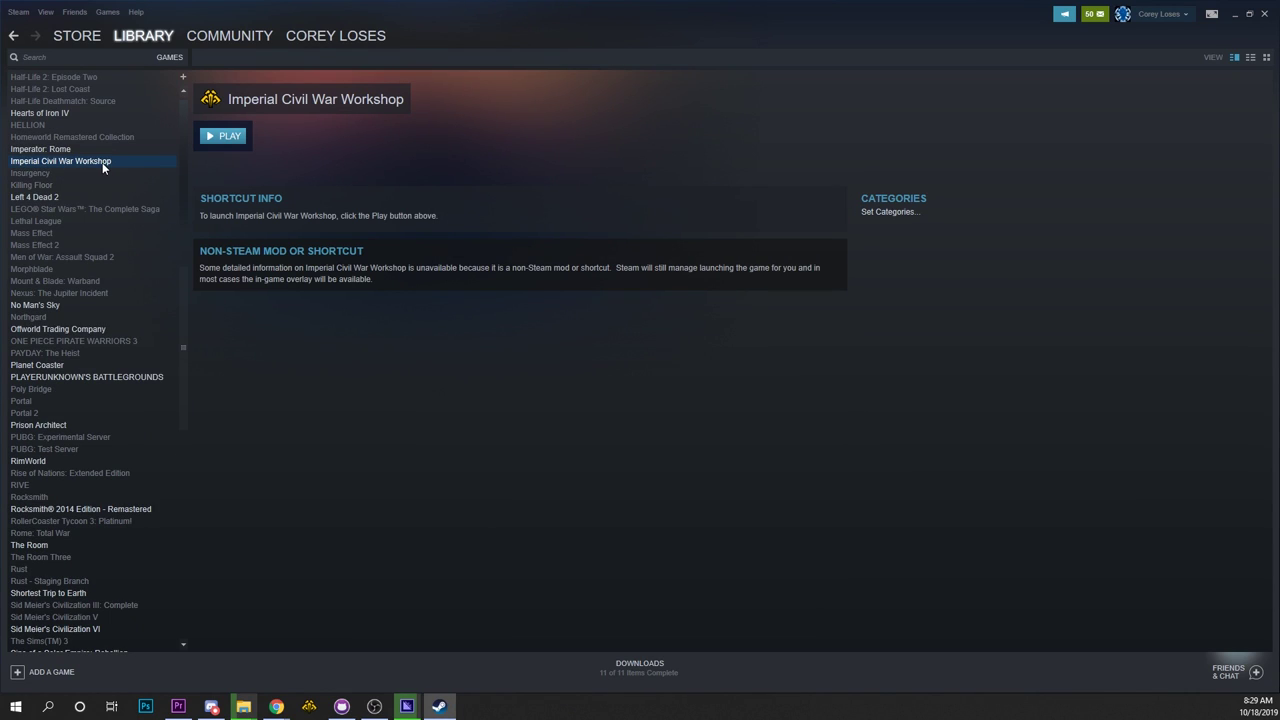
{"action": "scroll", "coordinate": [98, 165], "scroll_direction": "up", "scroll_amount": 7}
{"action": "scroll", "coordinate": [97, 162], "scroll_direction": "down", "scroll_amount": 1}
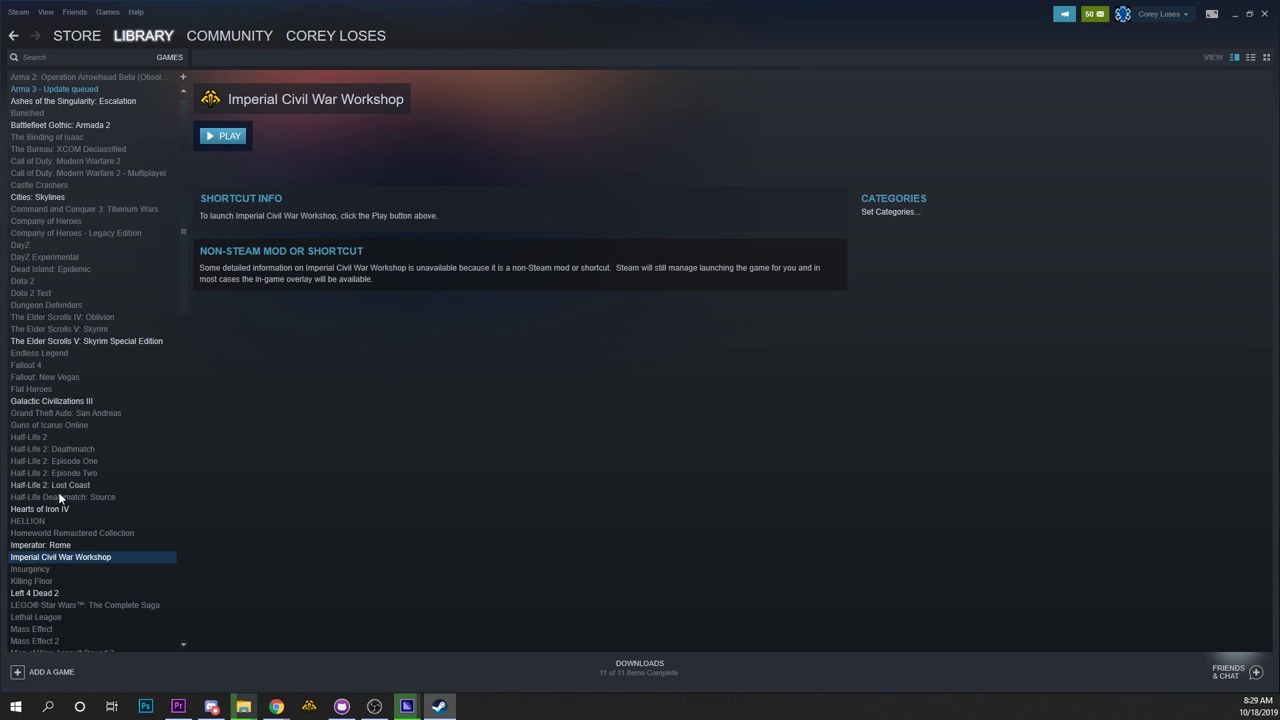
{"action": "right_click", "coordinate": [65, 559]}
{"action": "left_click", "coordinate": [117, 627]}
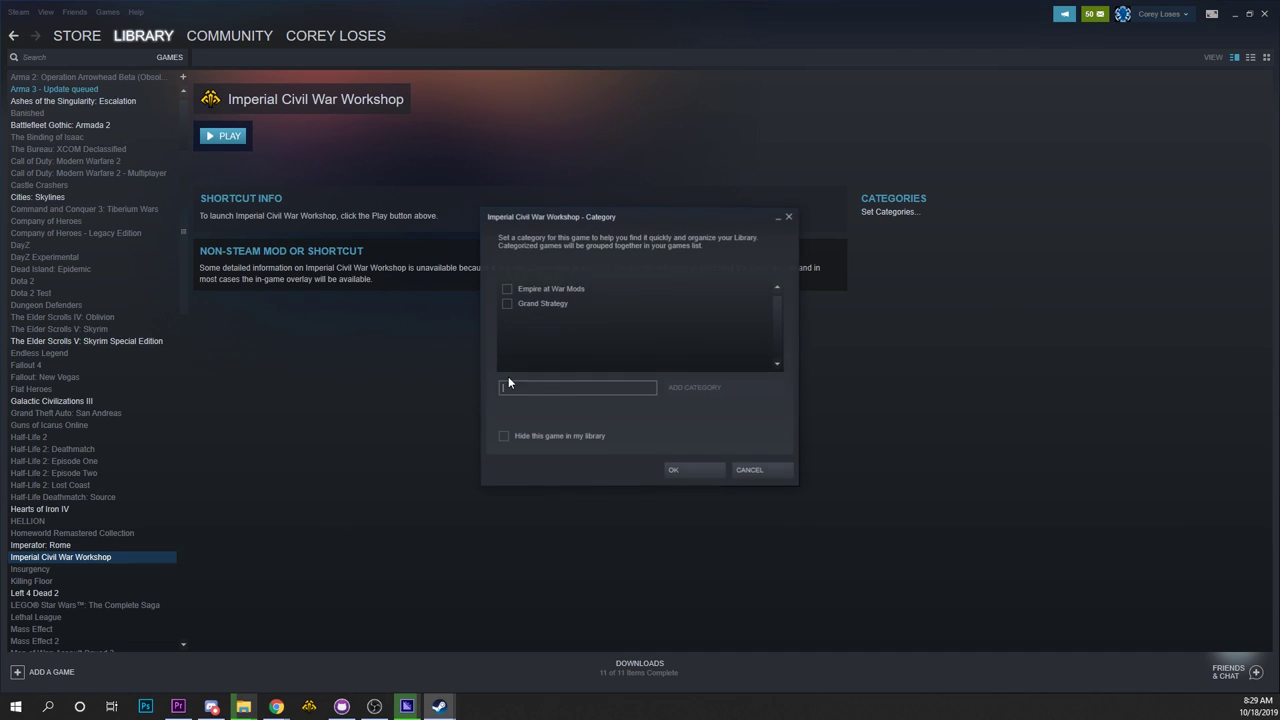
{"action": "left_click", "coordinate": [674, 471]}
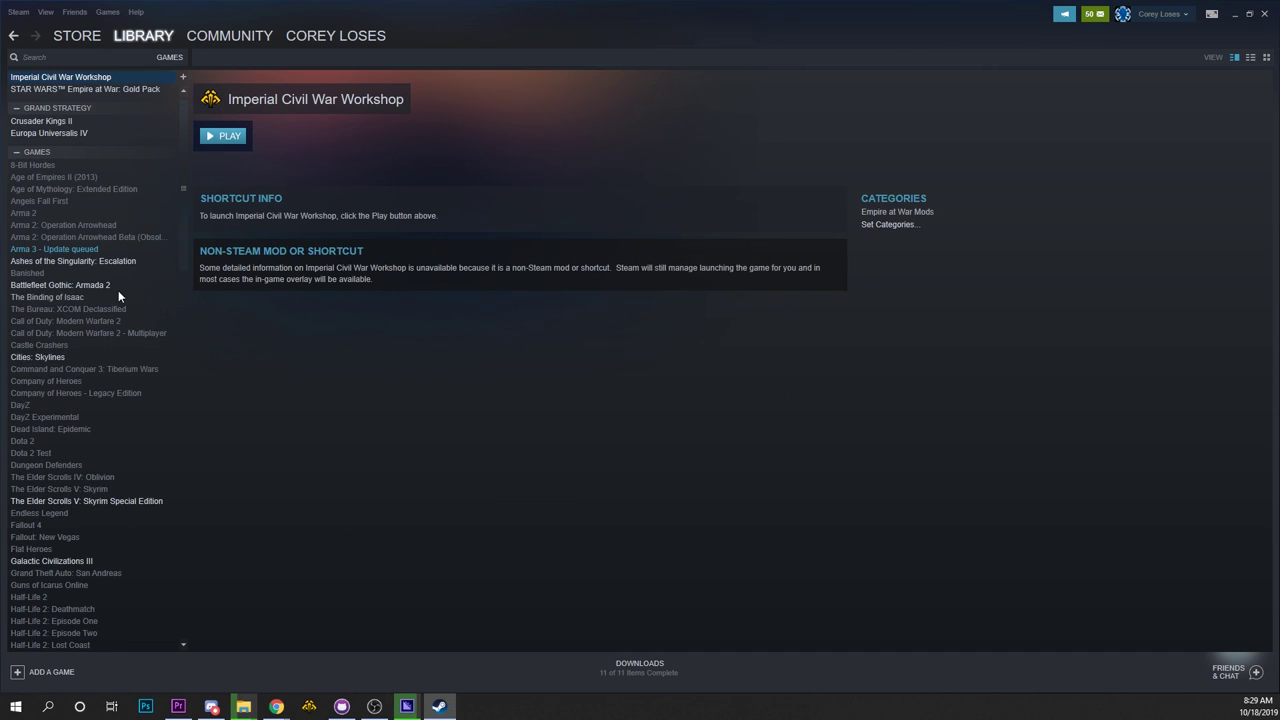
{"action": "scroll", "coordinate": [112, 270], "scroll_direction": "up", "scroll_amount": 1}
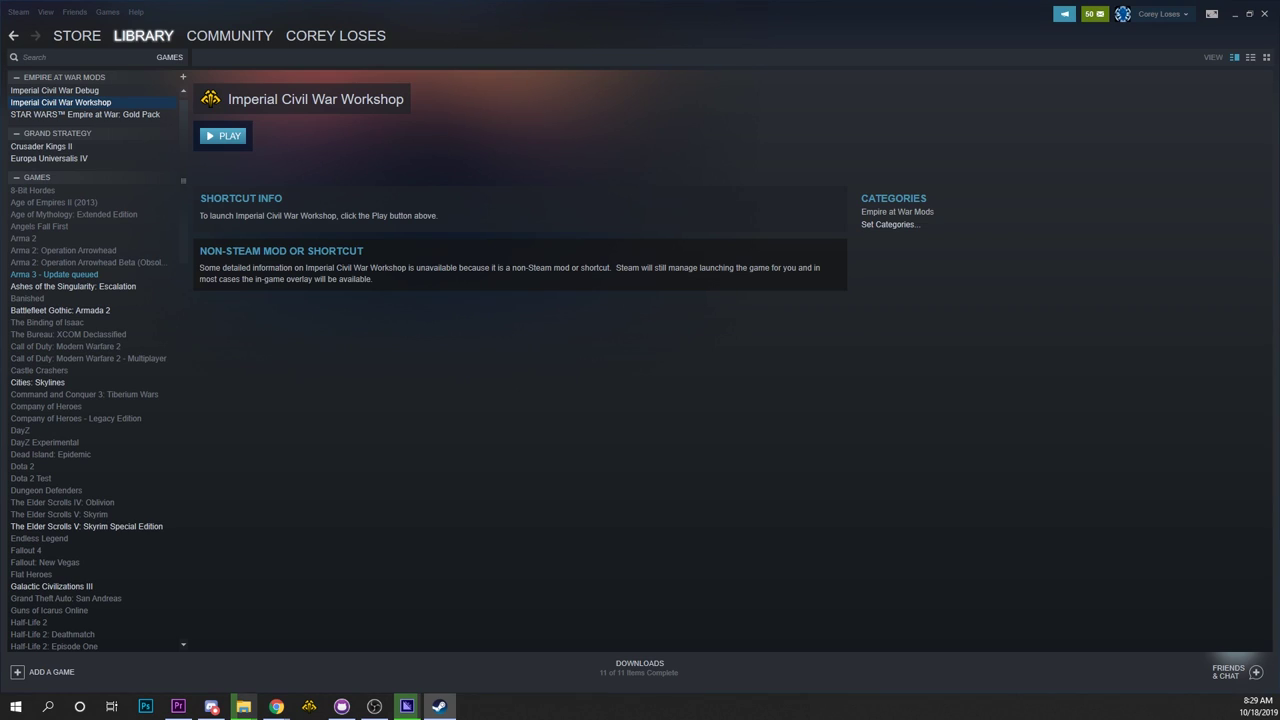
Switch to File Explorer, copy the name of the ICWBeta folder inside corruption\Mods, and return to Steam
{"action": "left_click", "coordinate": [243, 706]}
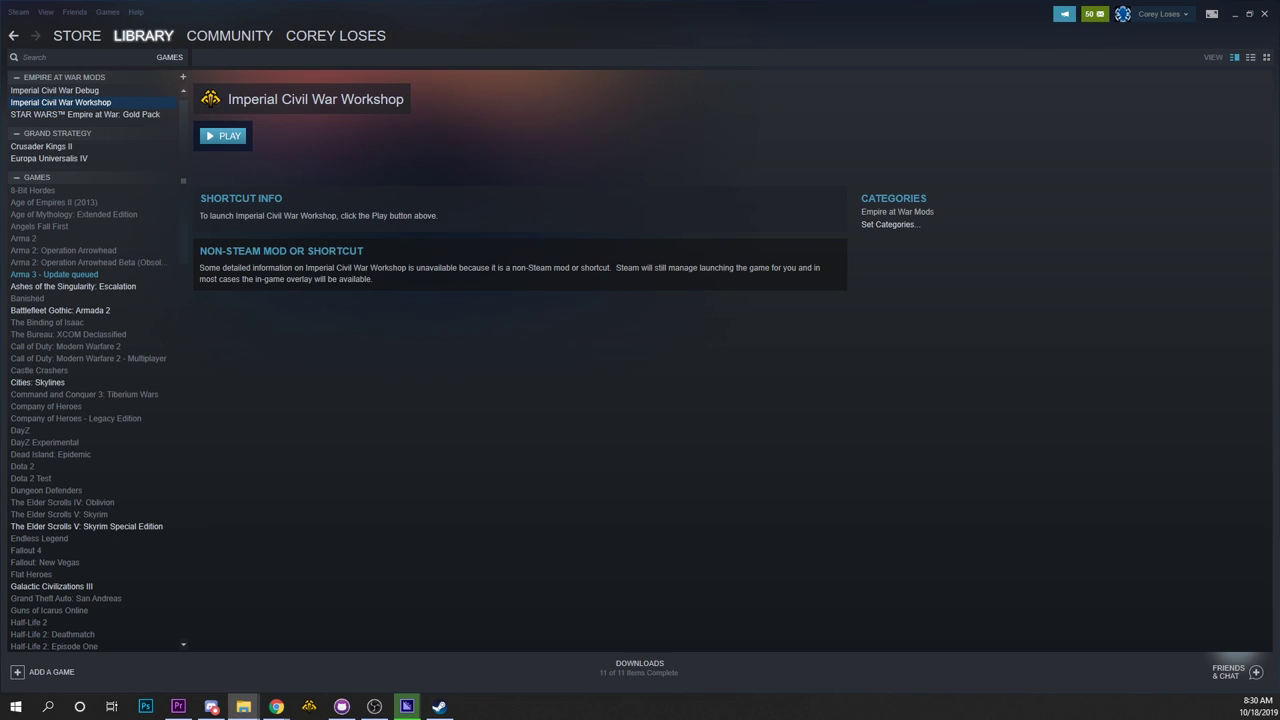
{"action": "left_click_drag", "start_coordinate": [1279, 76], "coordinate": [458, 21]}
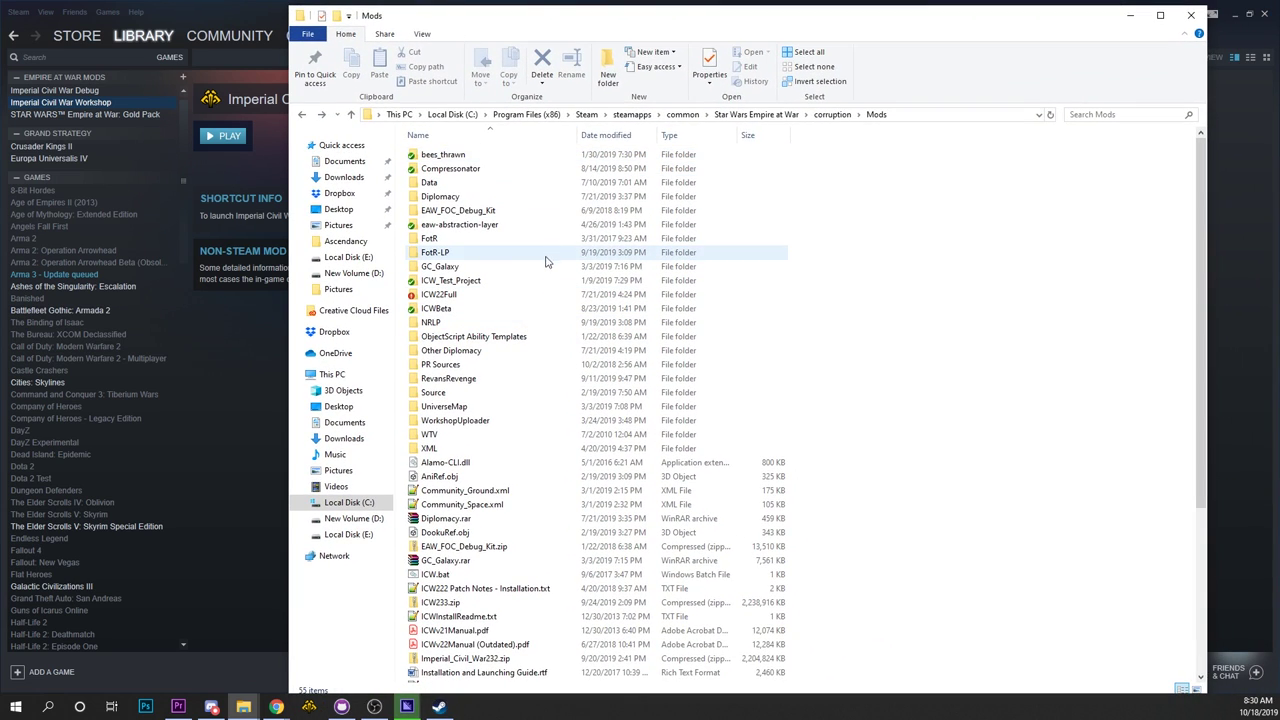
{"action": "right_click", "coordinate": [447, 309]}
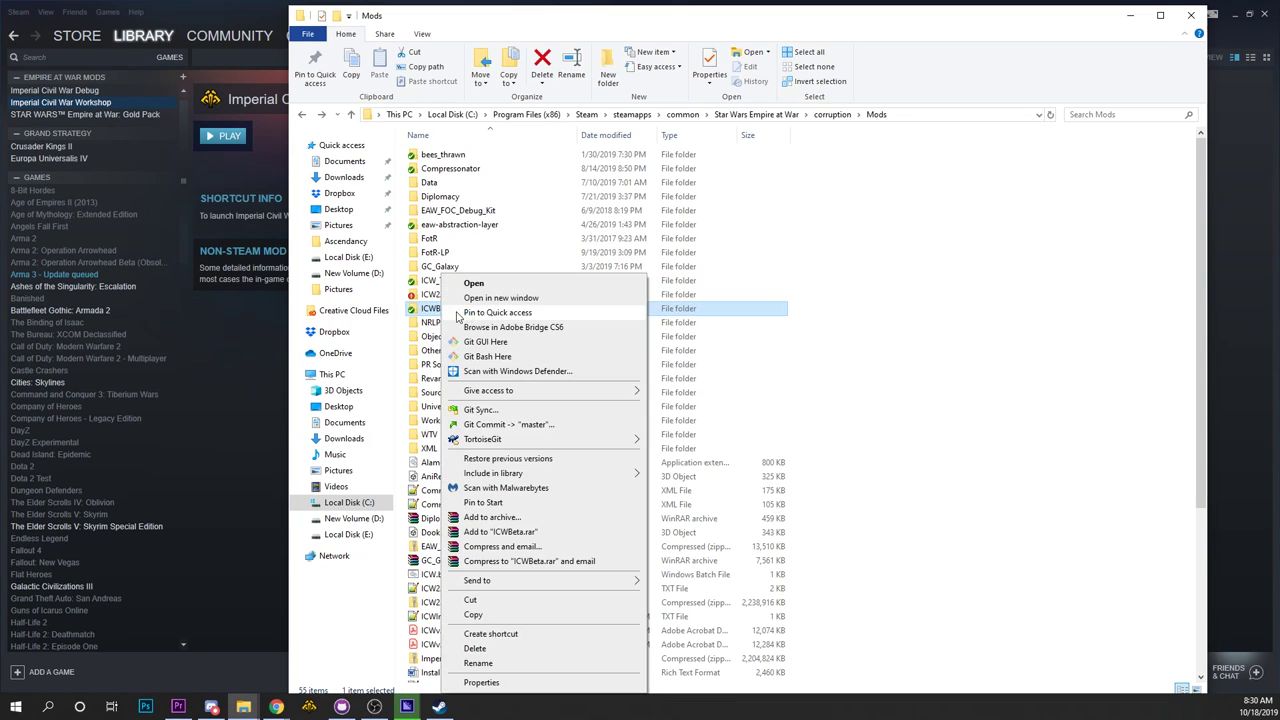
{"action": "left_click", "coordinate": [478, 664]}
{"action": "key", "text": "ctrl+c"}
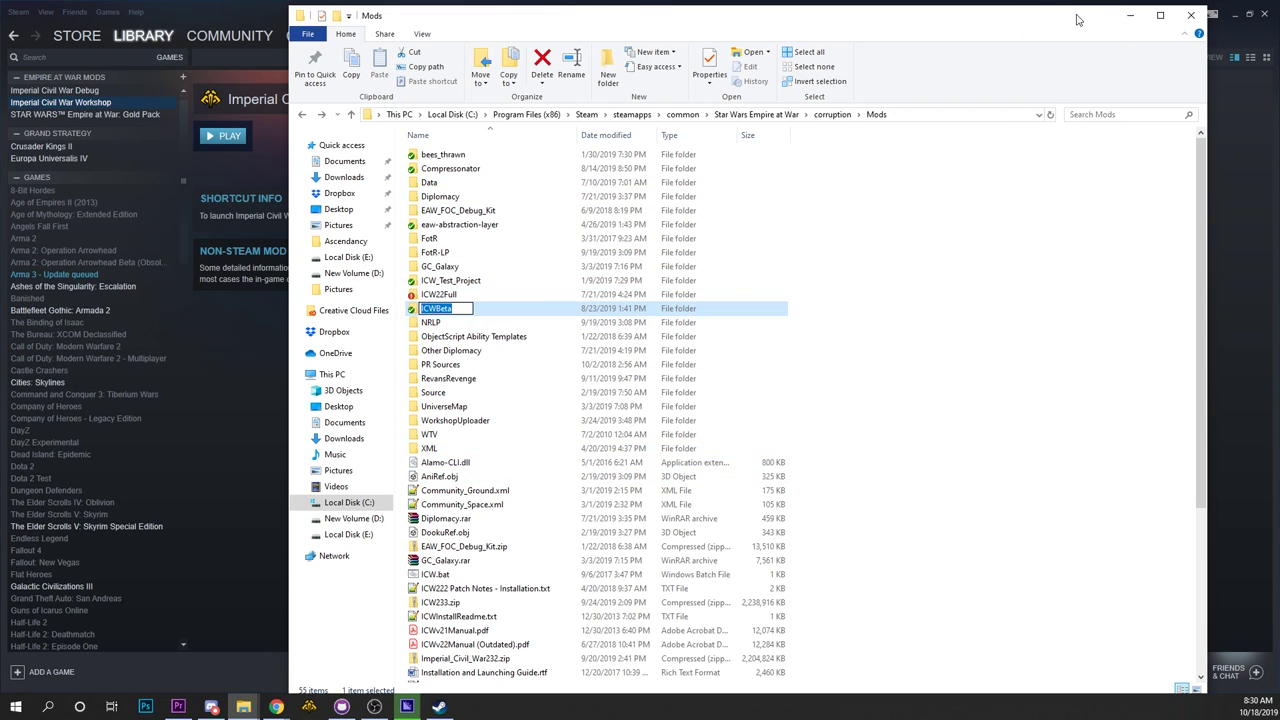
{"action": "left_click_drag", "start_coordinate": [1074, 20], "coordinate": [1219, 73]}
{"action": "left_click", "coordinate": [1256, 67]}
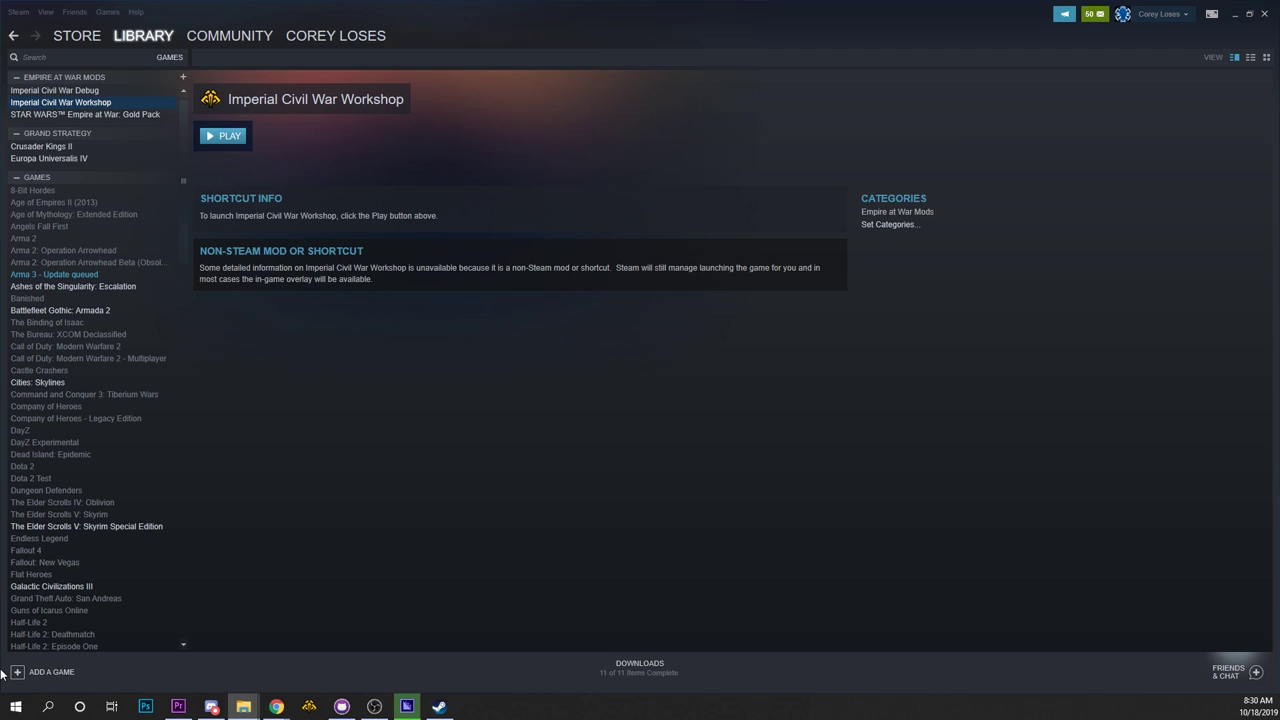
Add StarWarsG.exe from the corruption folder to the library again as a second non-Steam shortcut
{"action": "left_click", "coordinate": [47, 672]}
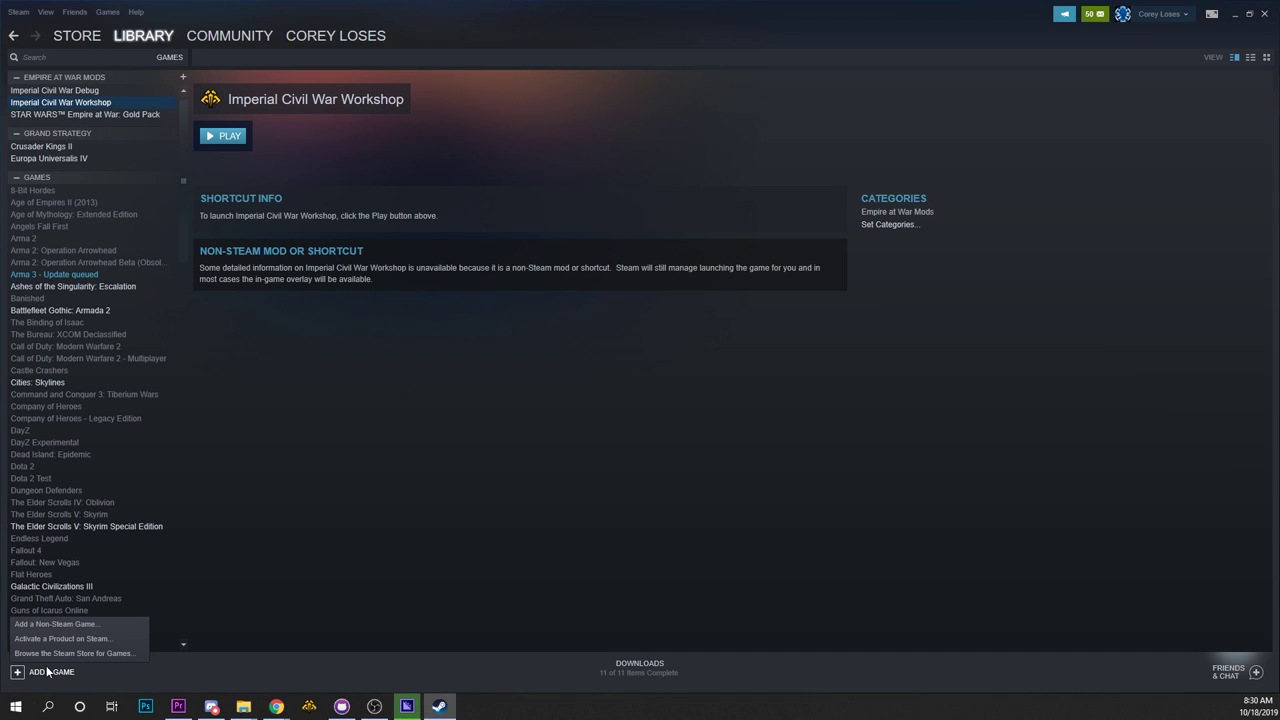
{"action": "left_click", "coordinate": [87, 623]}
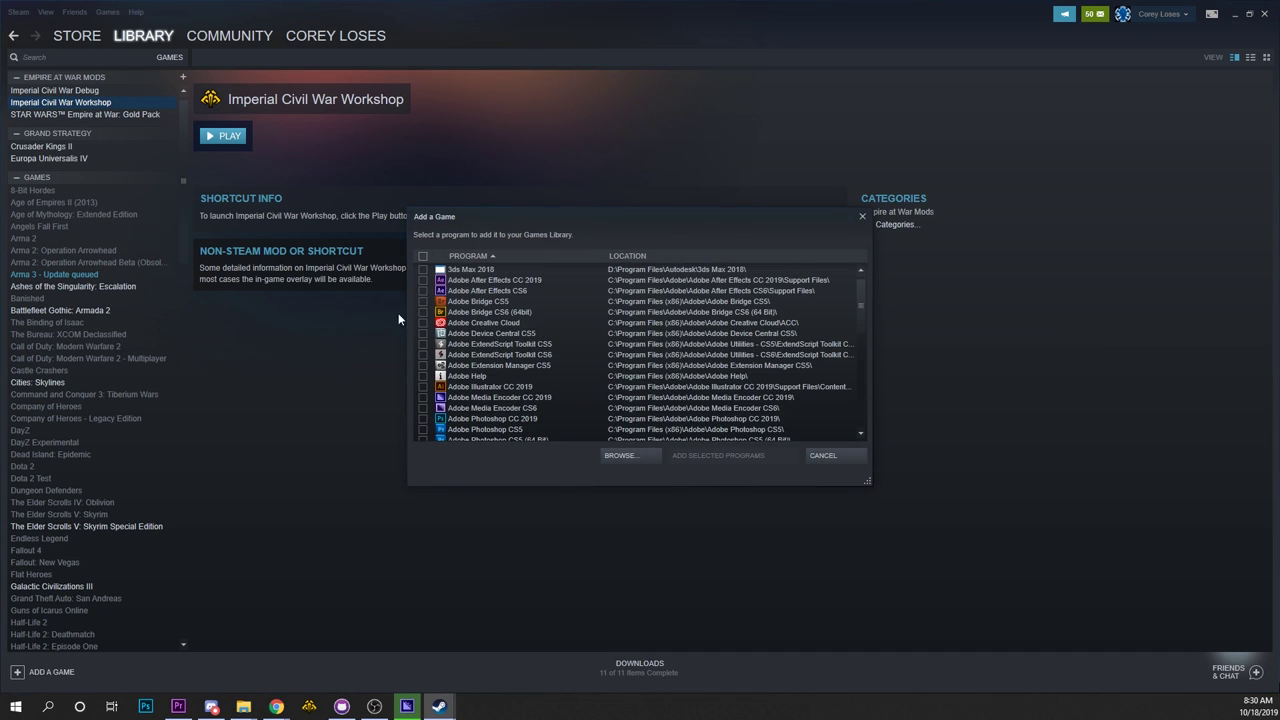
{"action": "left_click", "coordinate": [632, 458]}
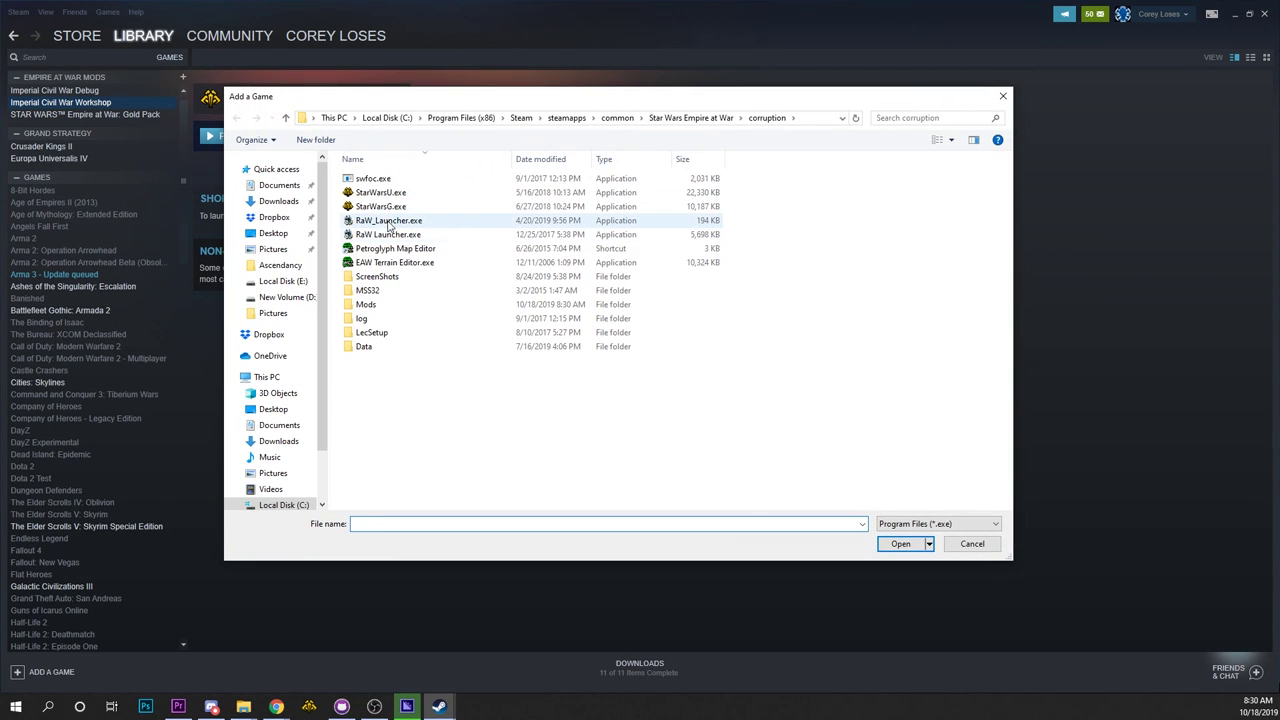
{"action": "double_click", "coordinate": [380, 206]}
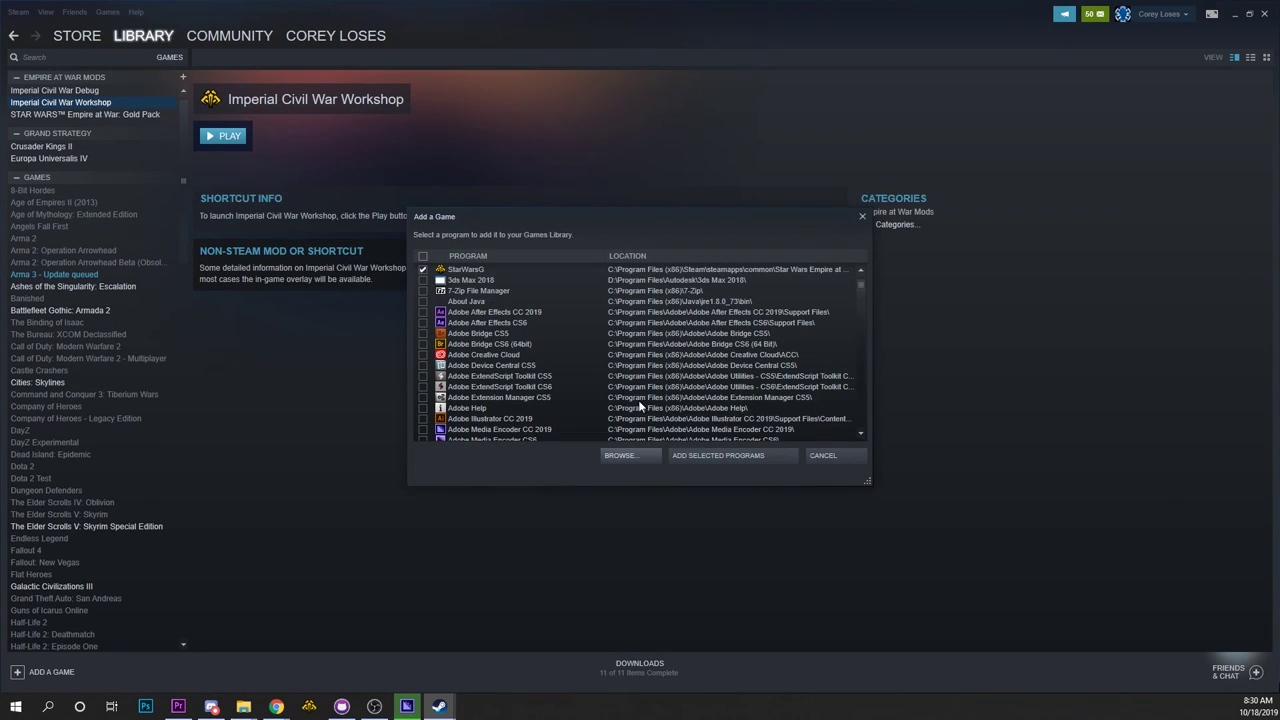
{"action": "left_click", "coordinate": [780, 461]}
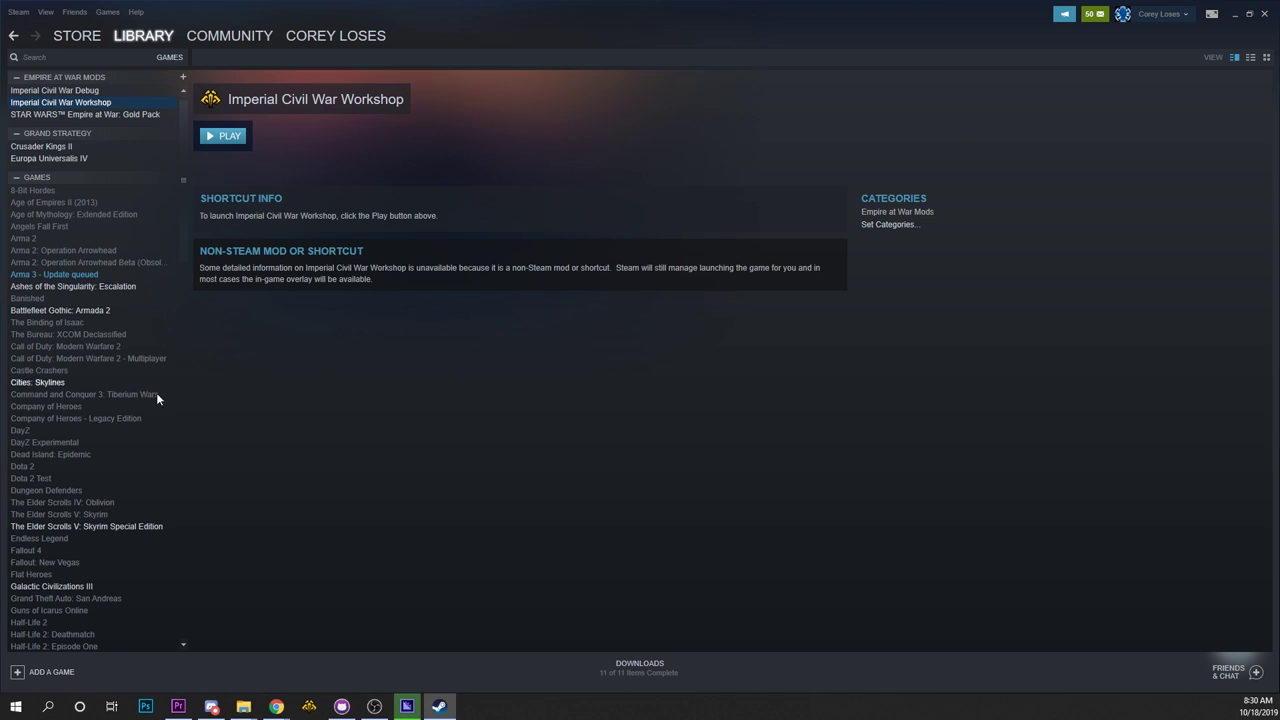
Open the properties of the new StarWarsG shortcut in the library and set its launch options to Modpath=Mods\ICWBeta
{"action": "scroll", "coordinate": [130, 405], "scroll_direction": "down", "scroll_amount": 15}
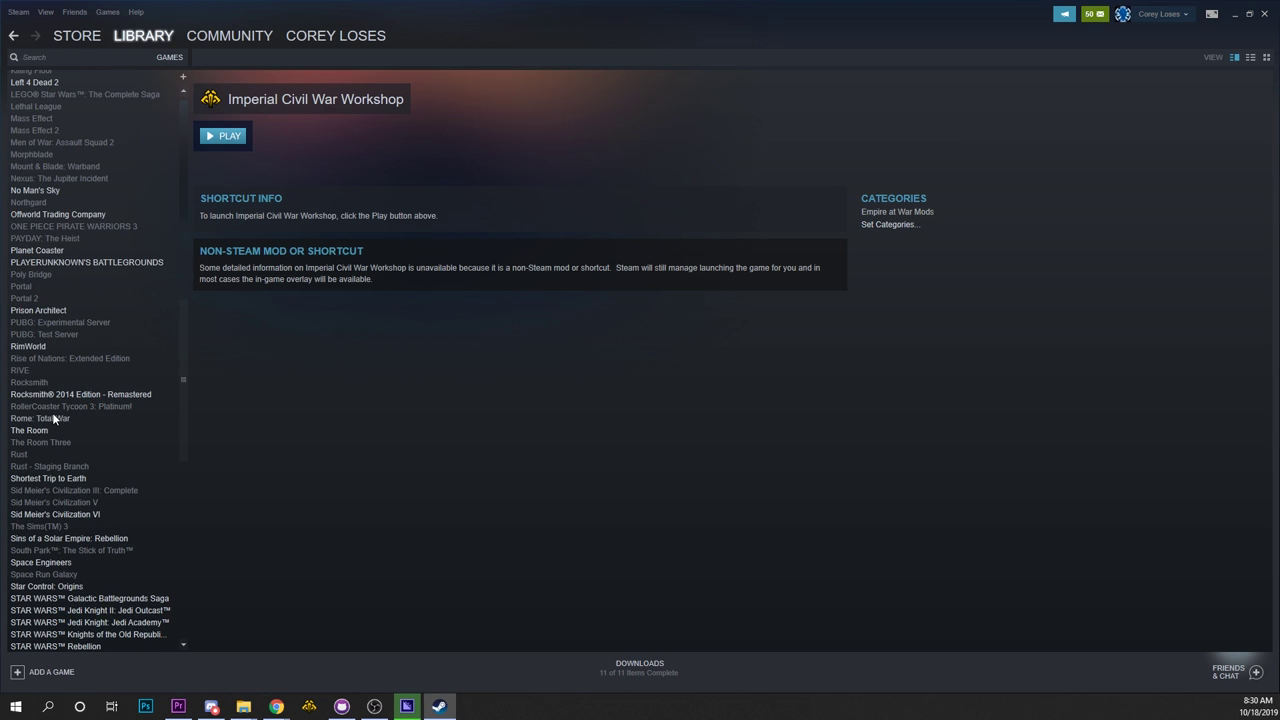
{"action": "scroll", "coordinate": [53, 418], "scroll_direction": "down", "scroll_amount": 4}
{"action": "left_click", "coordinate": [50, 598]}
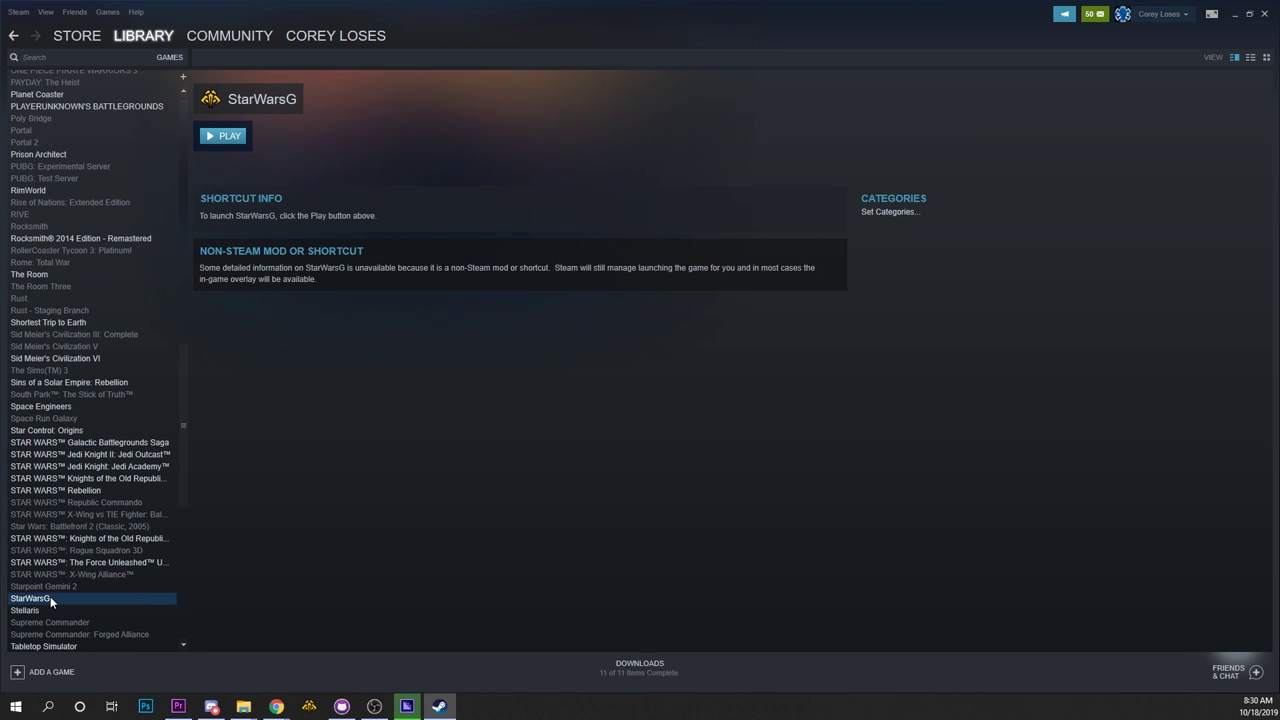
{"action": "right_click", "coordinate": [50, 598]}
{"action": "left_click", "coordinate": [72, 680]}
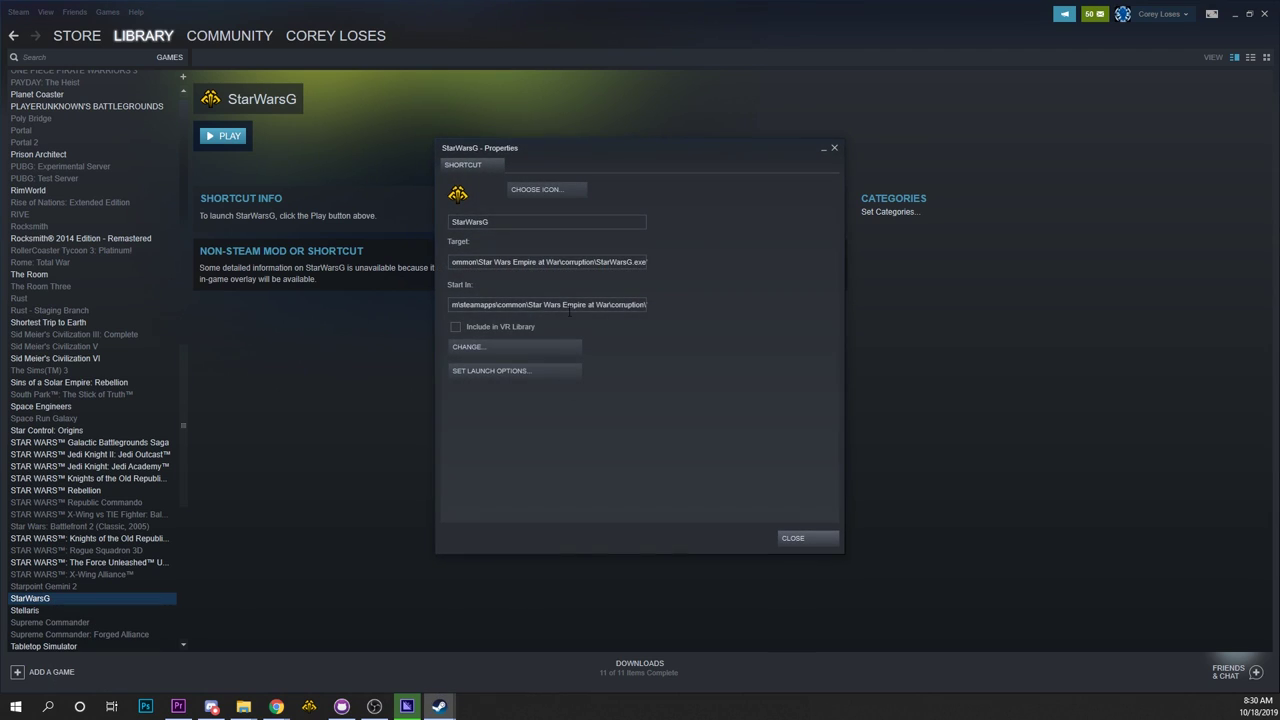
{"action": "left_click", "coordinate": [477, 374]}
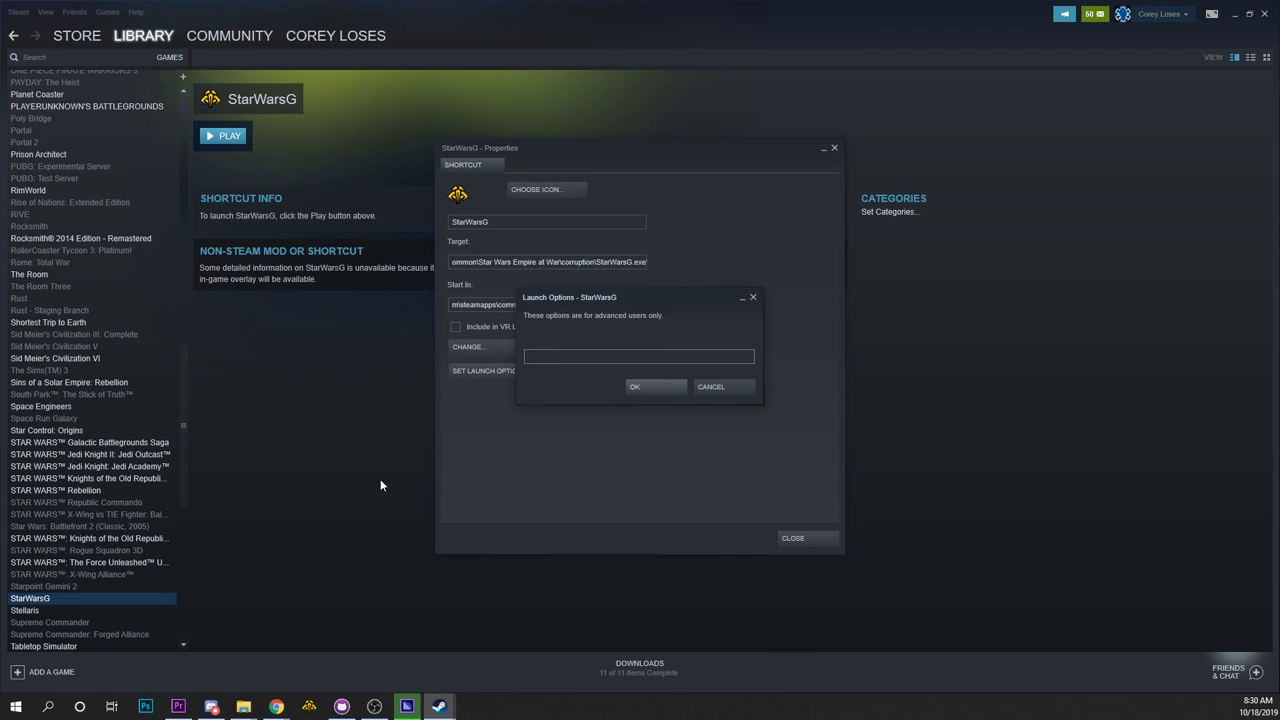
{"action": "type", "text": "Modpath=Mods\\"}
{"action": "key", "text": "ctrl+v"}
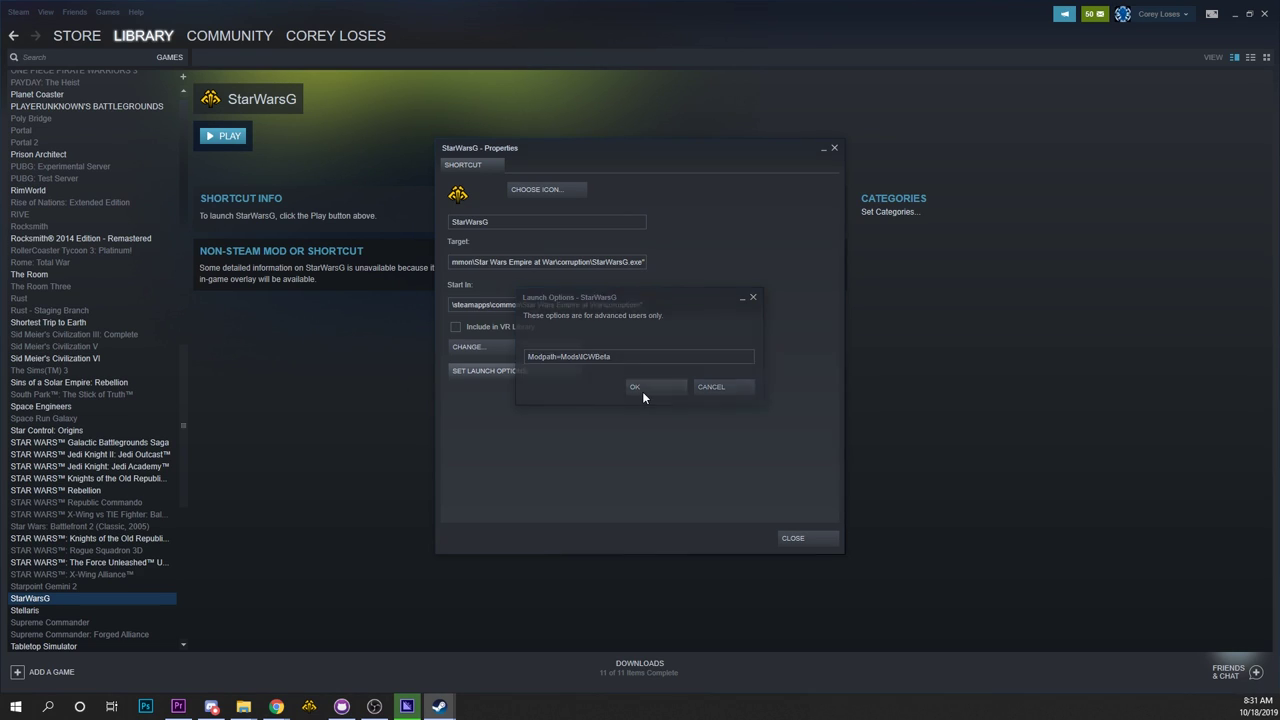
{"action": "left_click", "coordinate": [642, 392]}
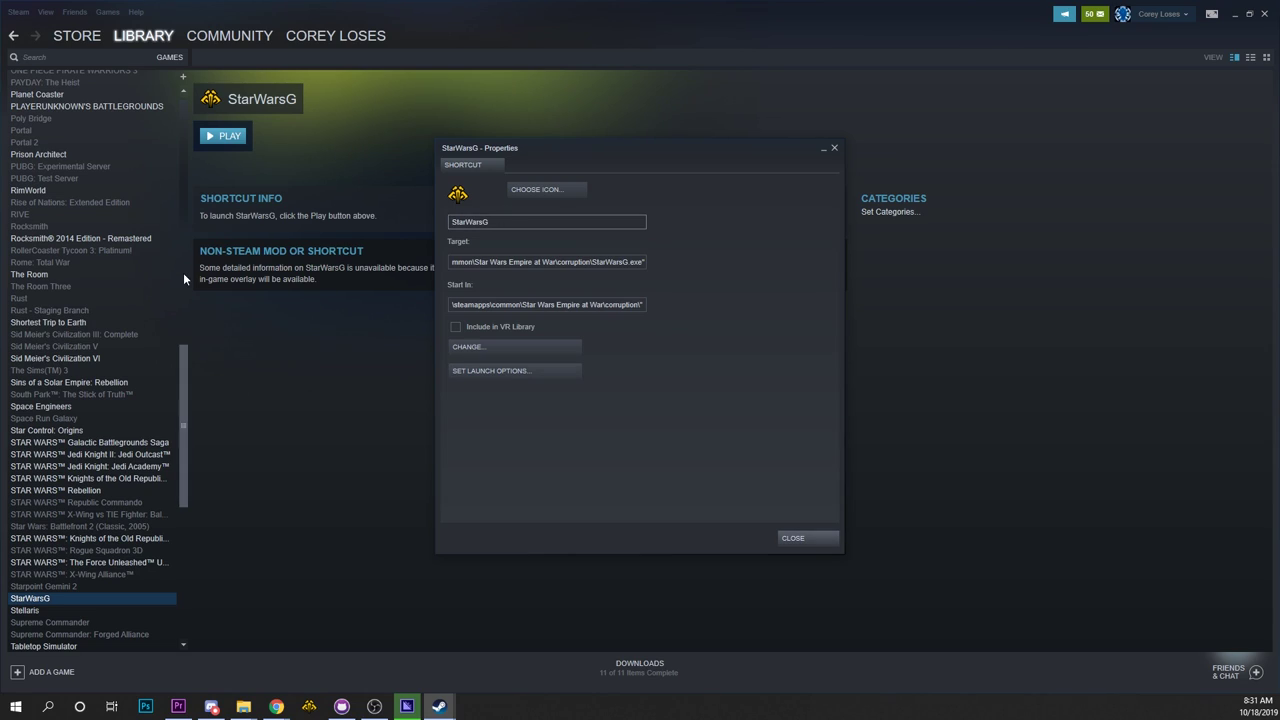
Rename the StarWarsG shortcut to Imperial Civil War Beta and close its properties
{"action": "double_click", "coordinate": [474, 222]}
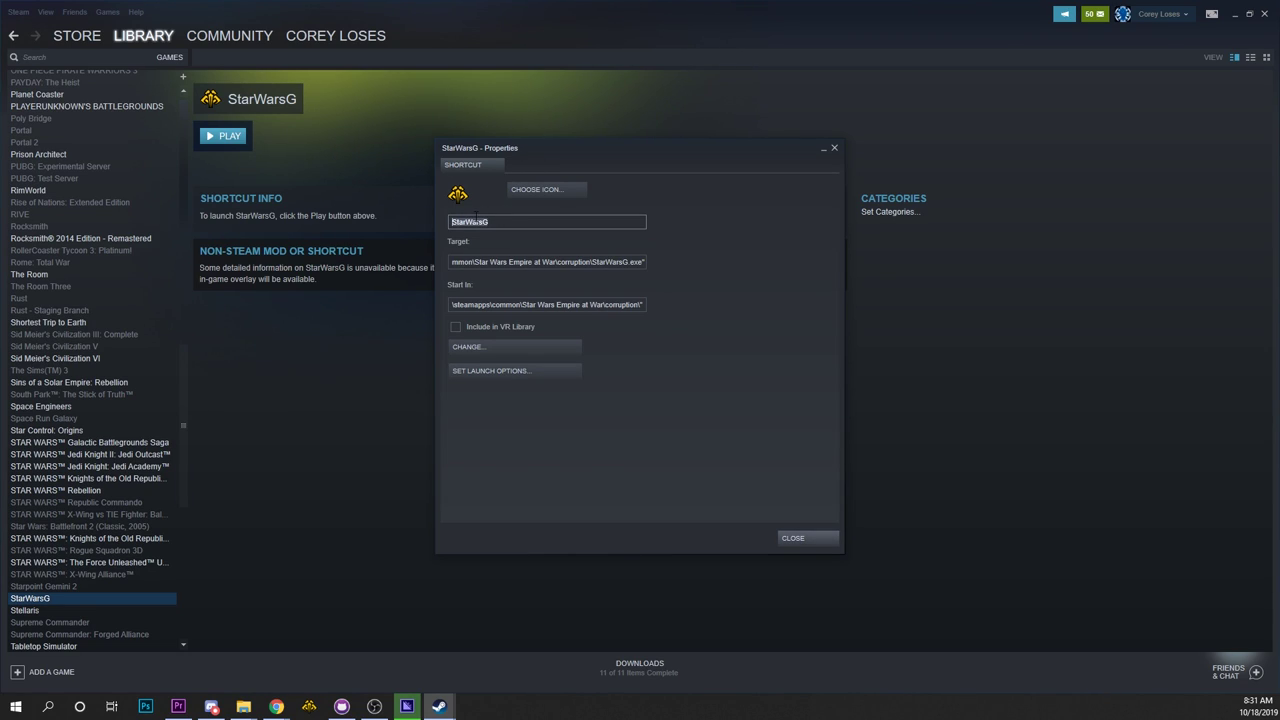
{"action": "type", "text": "Civil War Beta"}
{"action": "left_click", "coordinate": [788, 536]}
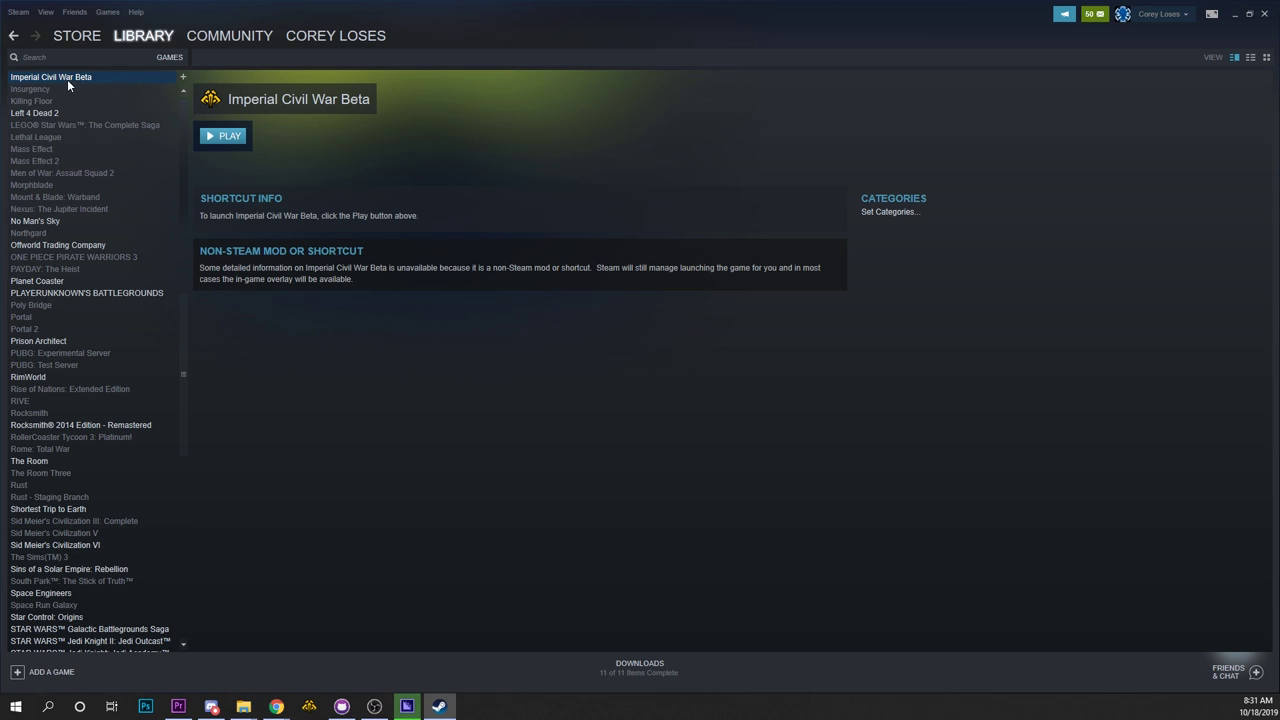
Assign the Imperial Civil War Beta shortcut to the Empire at War Mods category
{"action": "right_click", "coordinate": [67, 79]}
{"action": "left_click", "coordinate": [116, 142]}
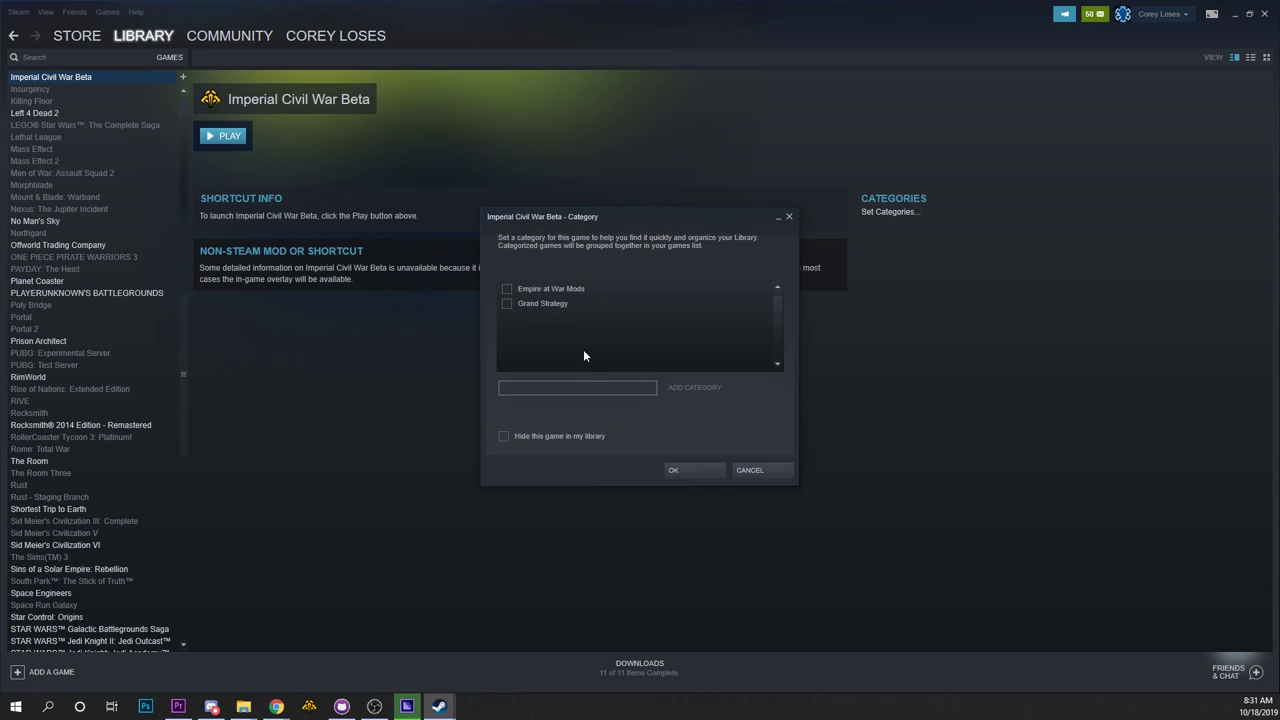
{"action": "left_click", "coordinate": [511, 289]}
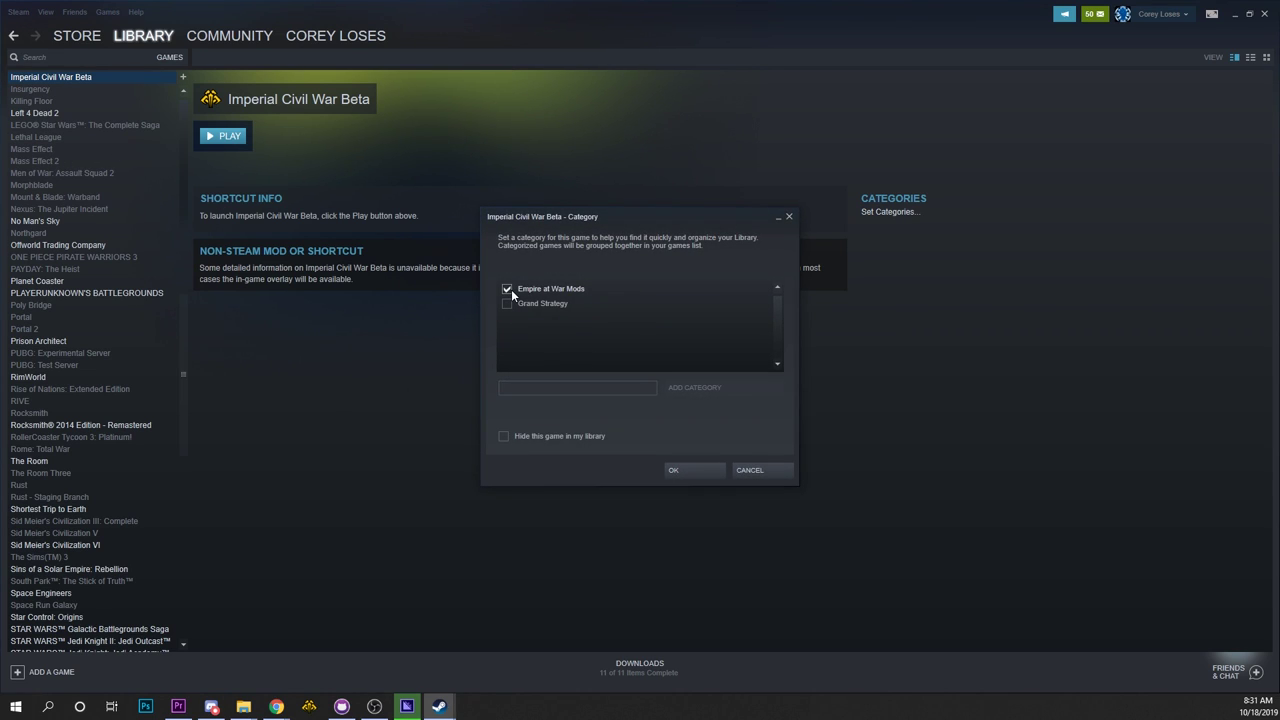
{"action": "left_click", "coordinate": [692, 470]}
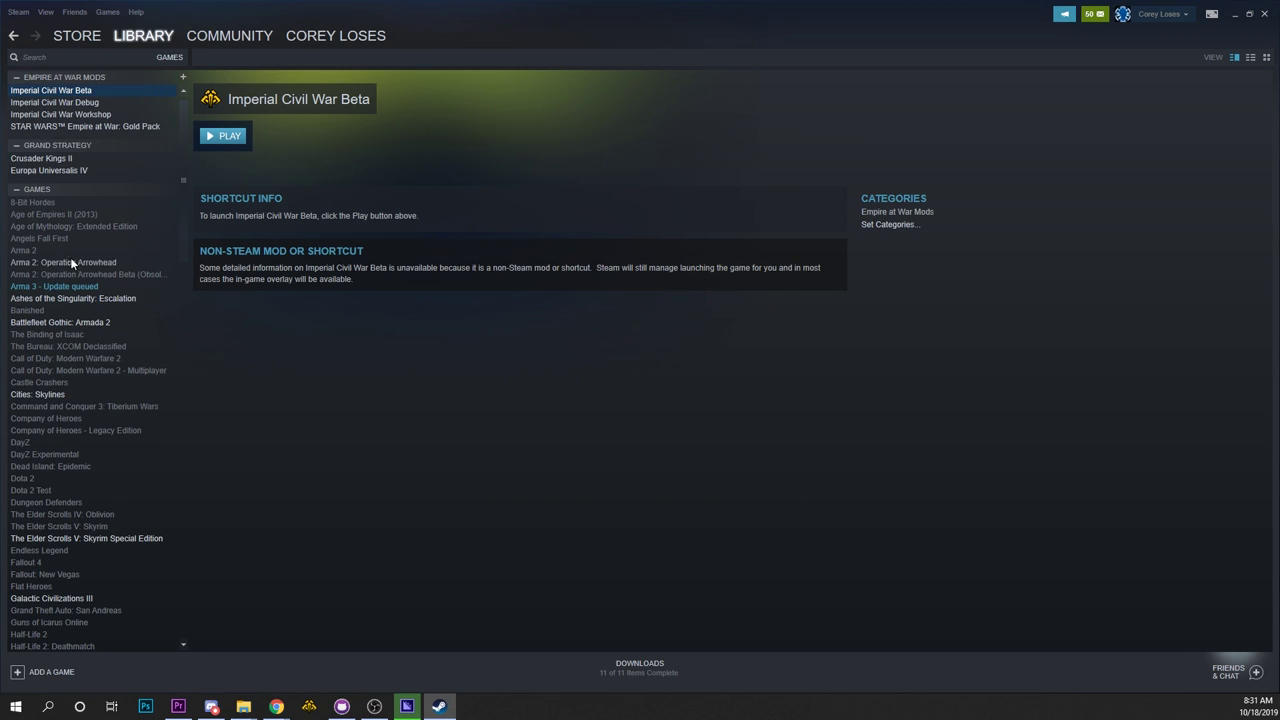
Launch the Imperial Civil War Workshop shortcut from the Empire at War Mods category
{"action": "double_click", "coordinate": [103, 114]}
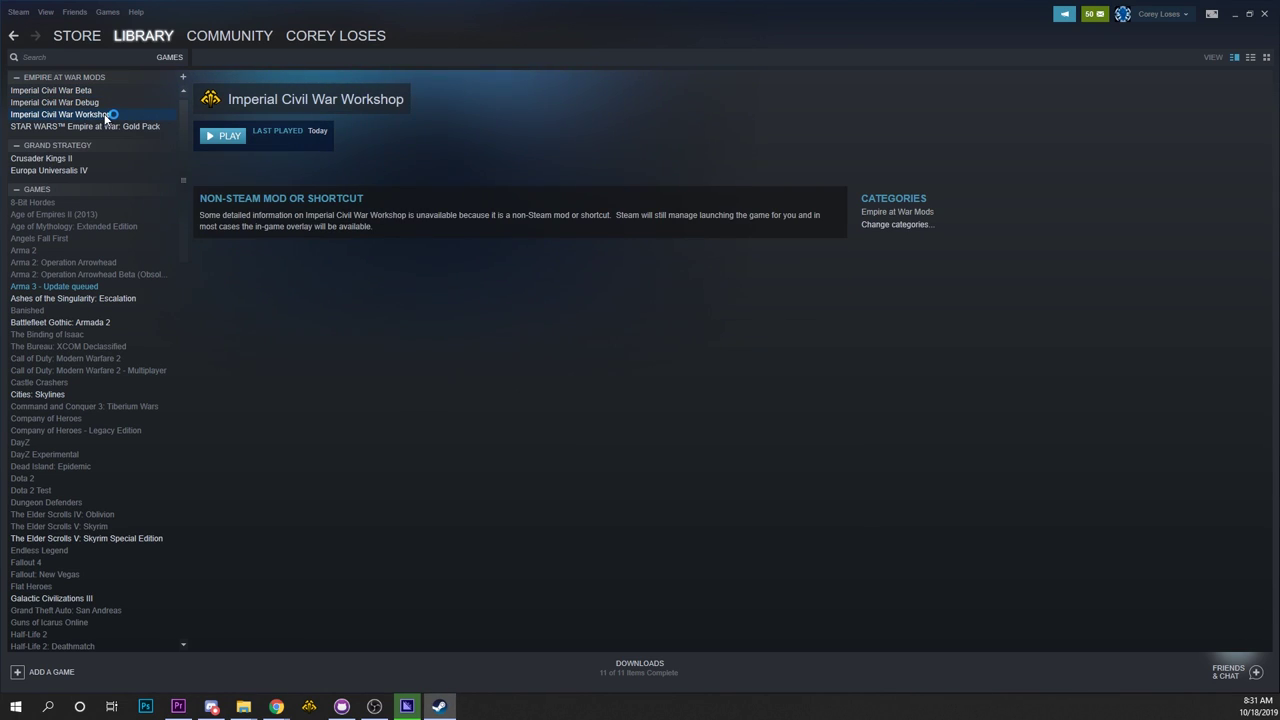